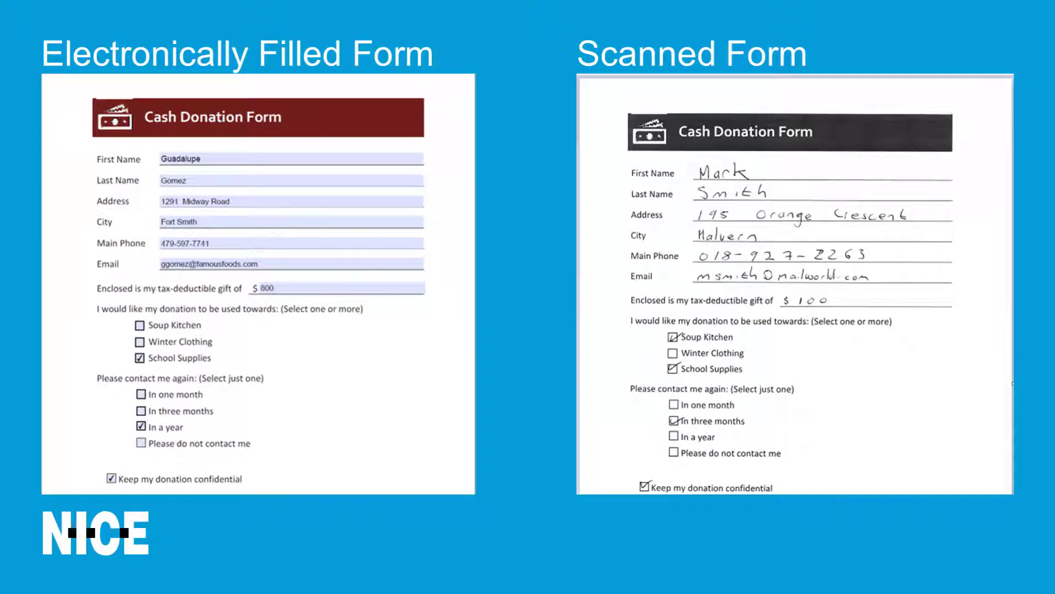
Step: Advance the slides to show the green check on the electronic form, then the red X on the scanned form
key("Right")
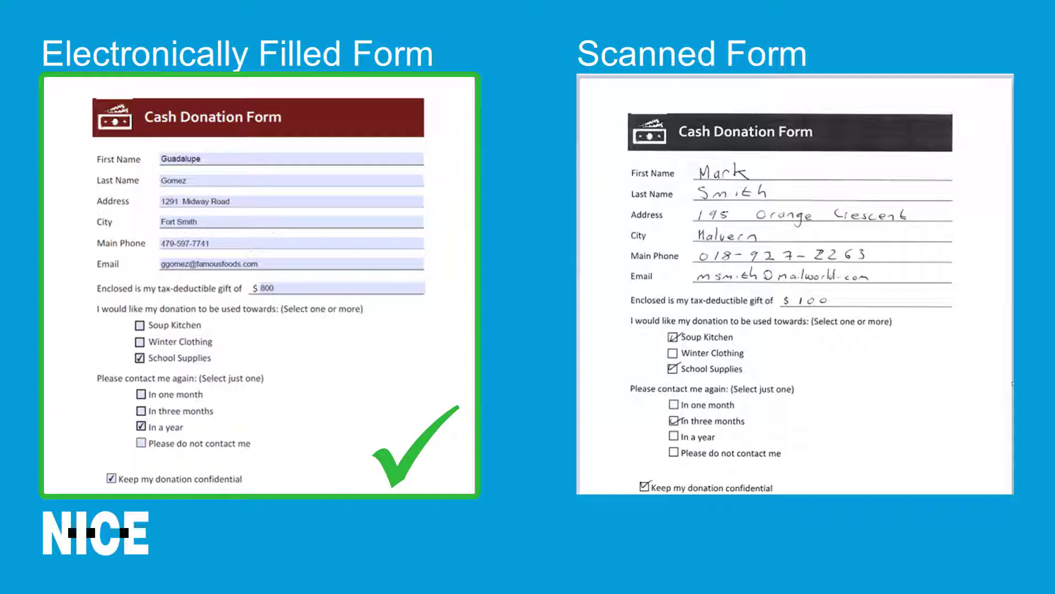
key("Right")
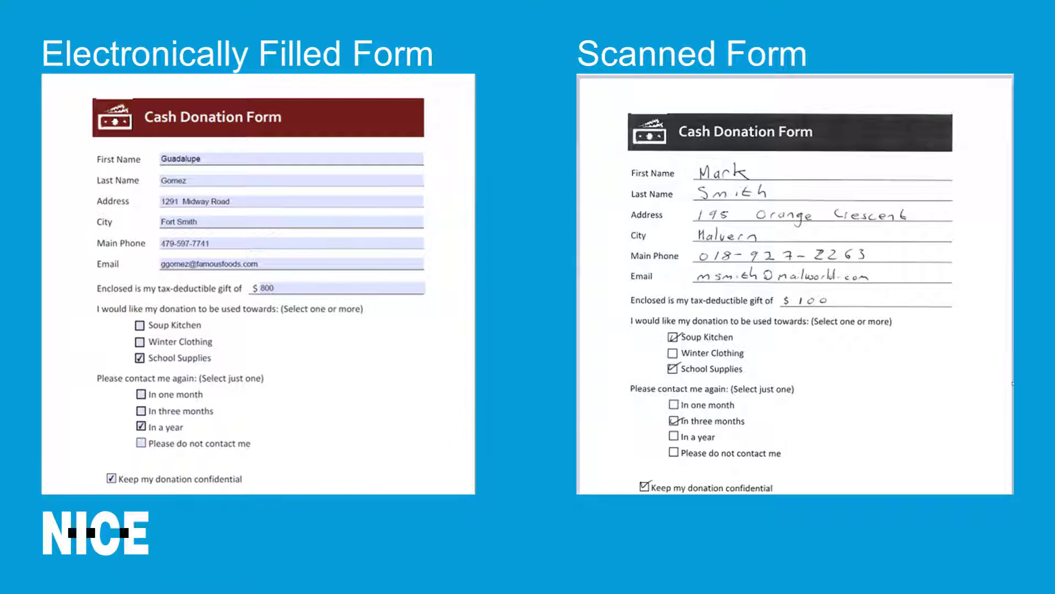
key("Right")
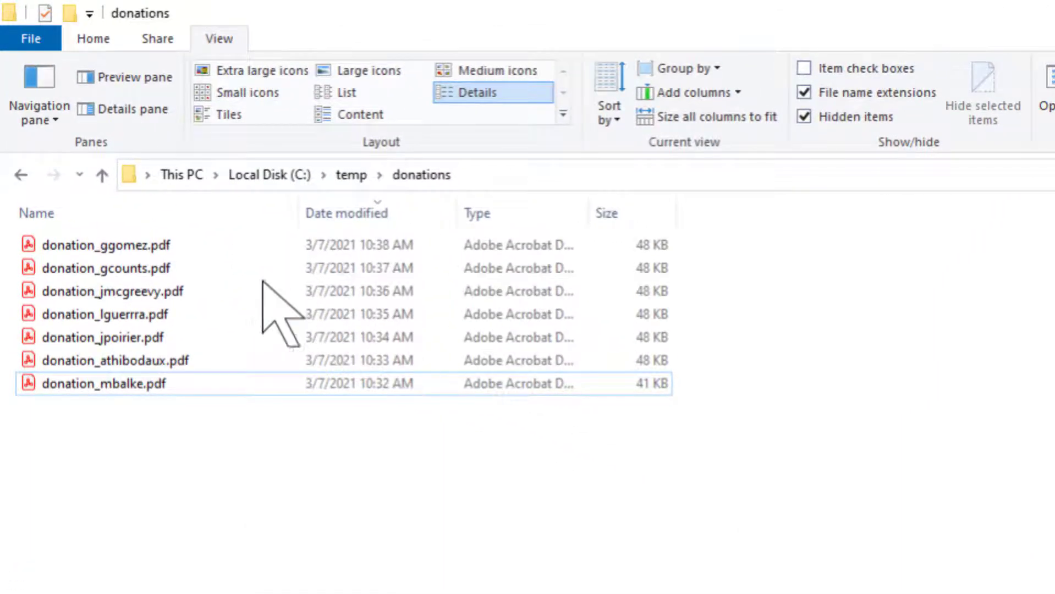
left_click(188, 248)
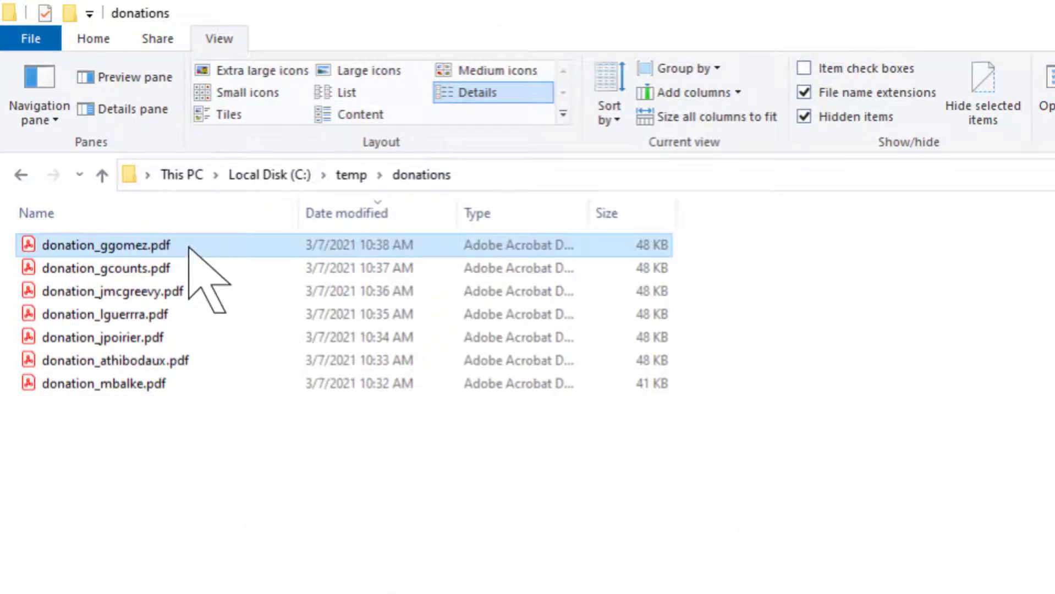
double_click(189, 248)
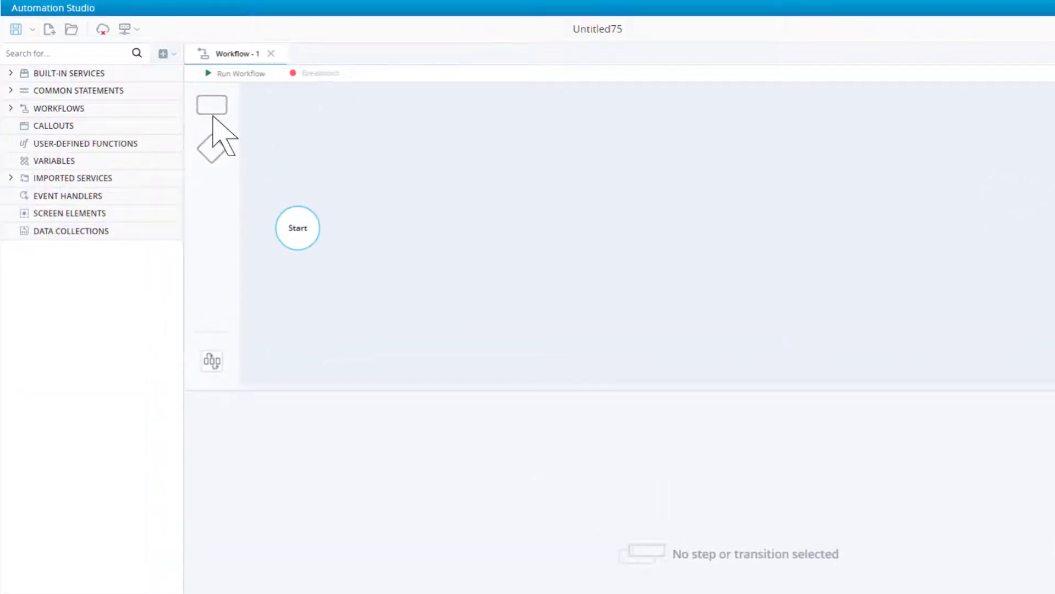
Step: Add a new step to Workflow - 1 and connect it from Start
left_click_drag(211, 108, 397, 248)
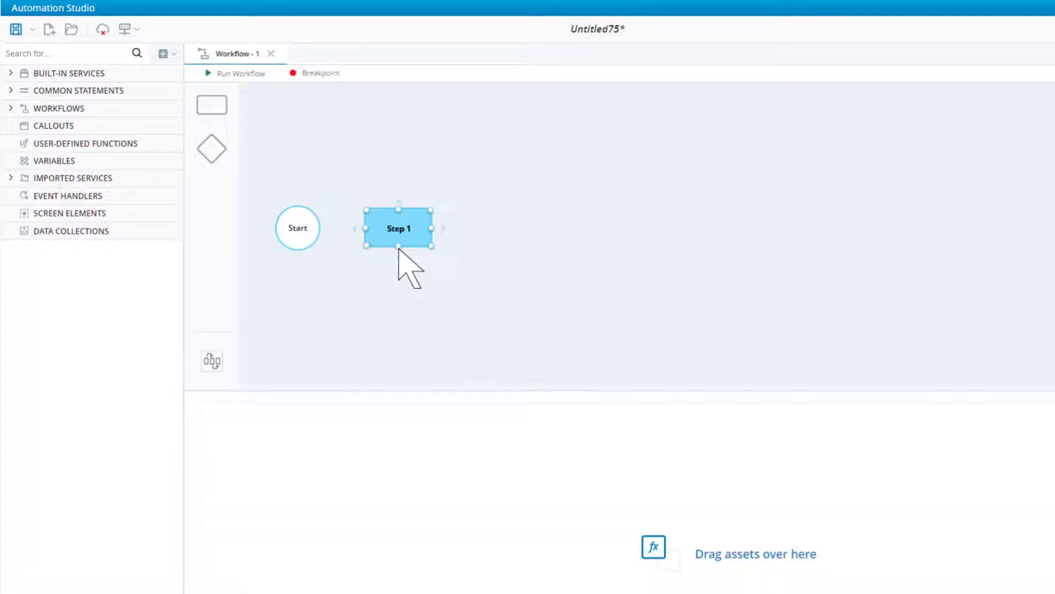
left_click(303, 236)
left_click_drag(367, 226, 368, 226)
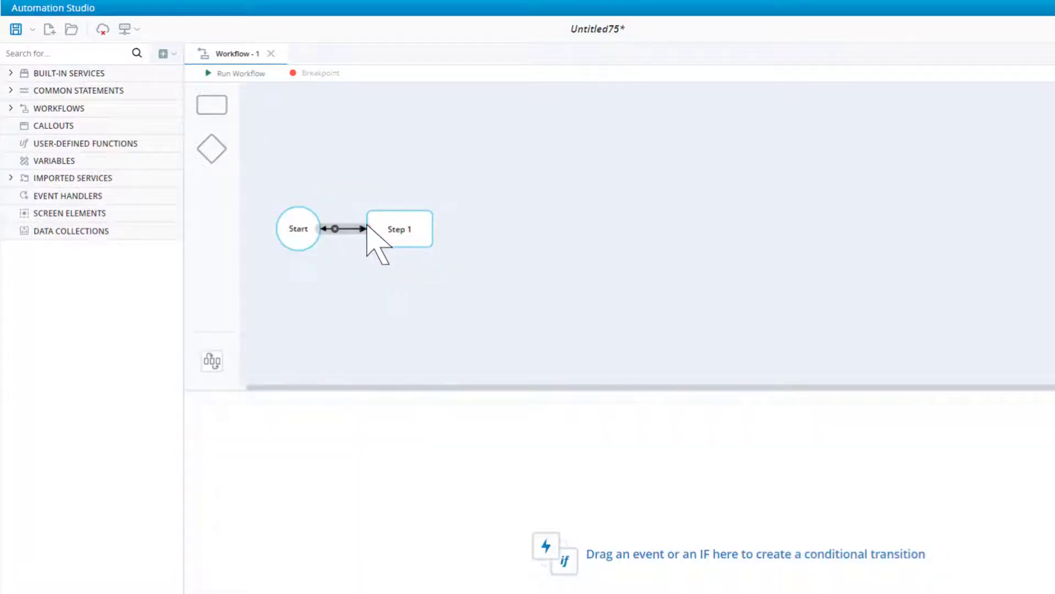
Step: Rename the new step to 'Get Field Names'
right_click(401, 239)
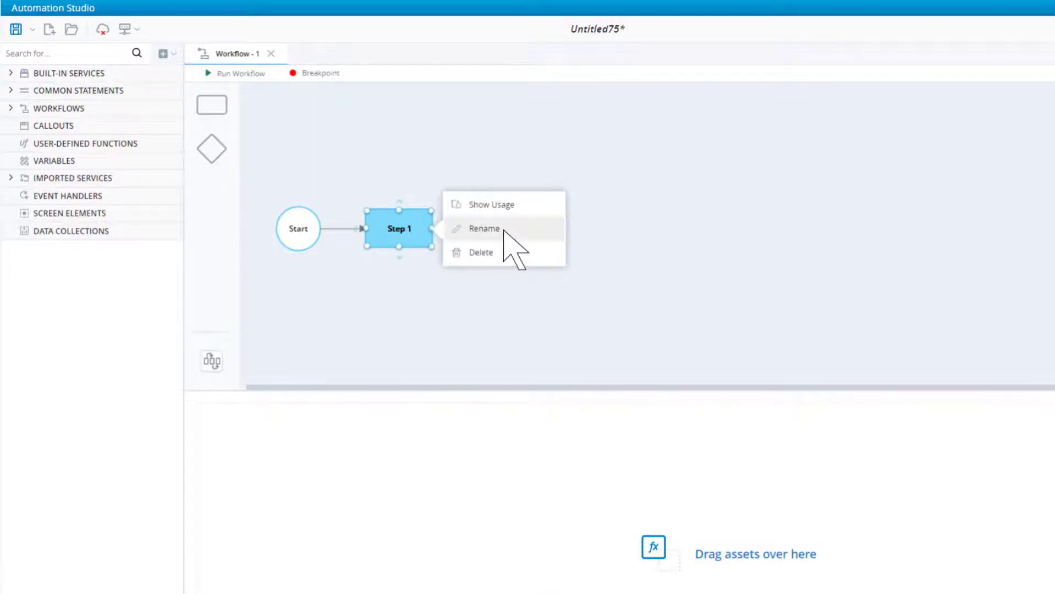
left_click(484, 228)
type("Get Field Names")
key("Return")
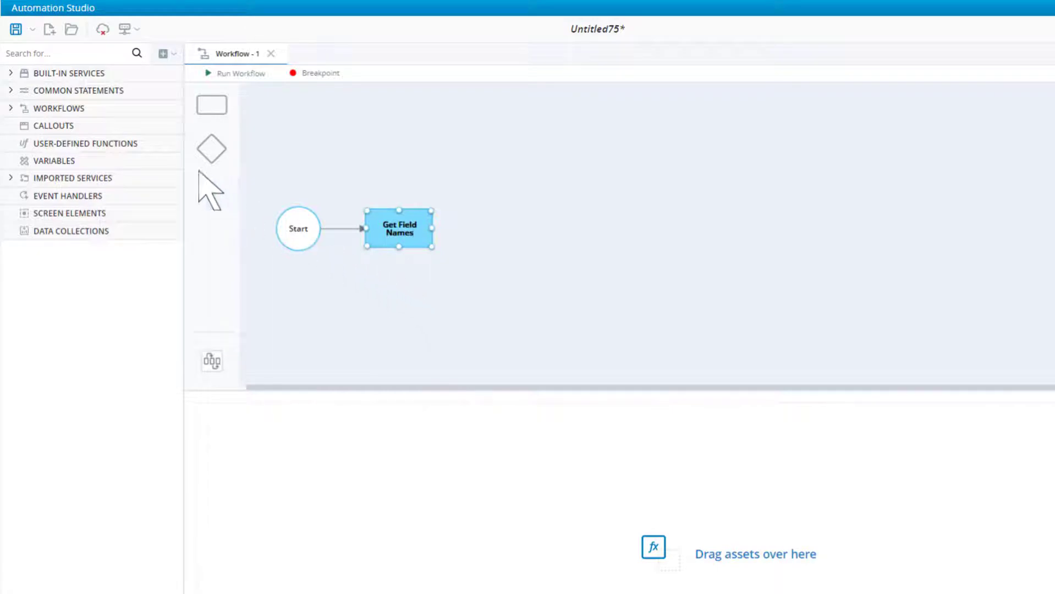
Step: Create list variable List_of_Fields with Complex Variable items of type PDF Field
left_click(179, 156)
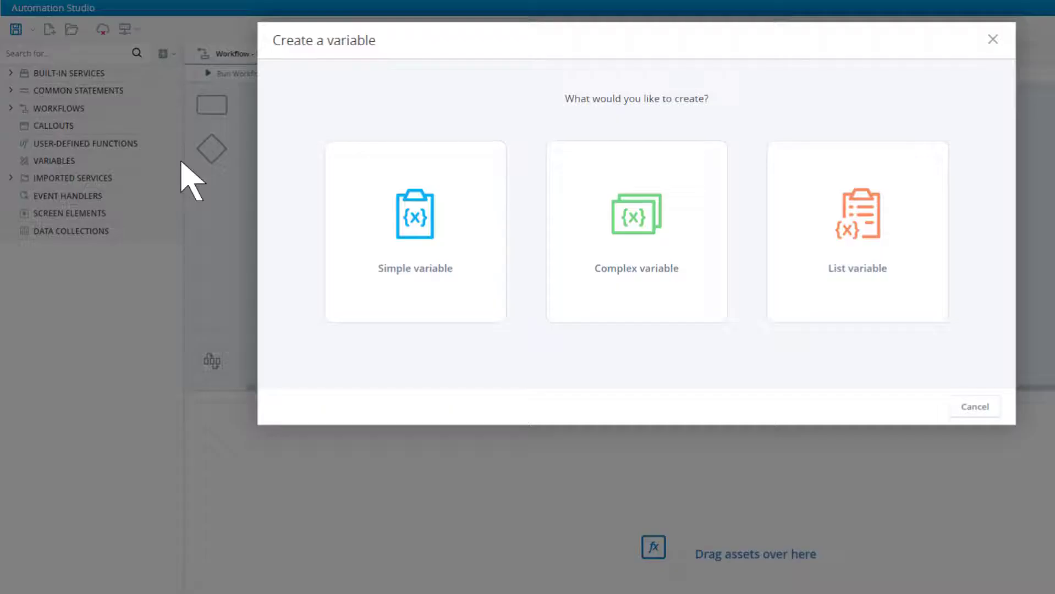
left_click(893, 287)
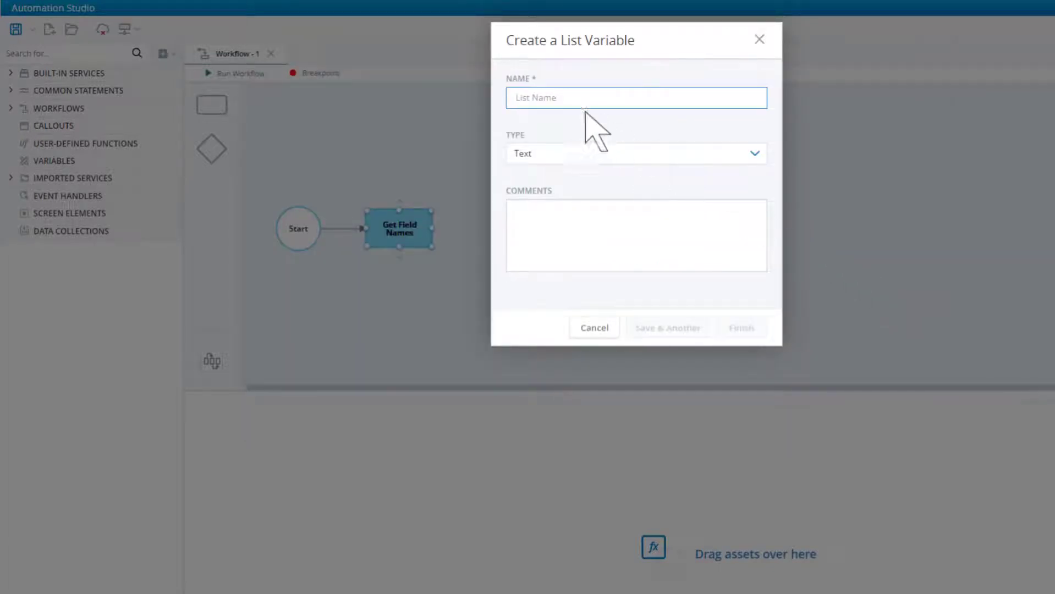
type("List_of_Fields")
left_click(749, 157)
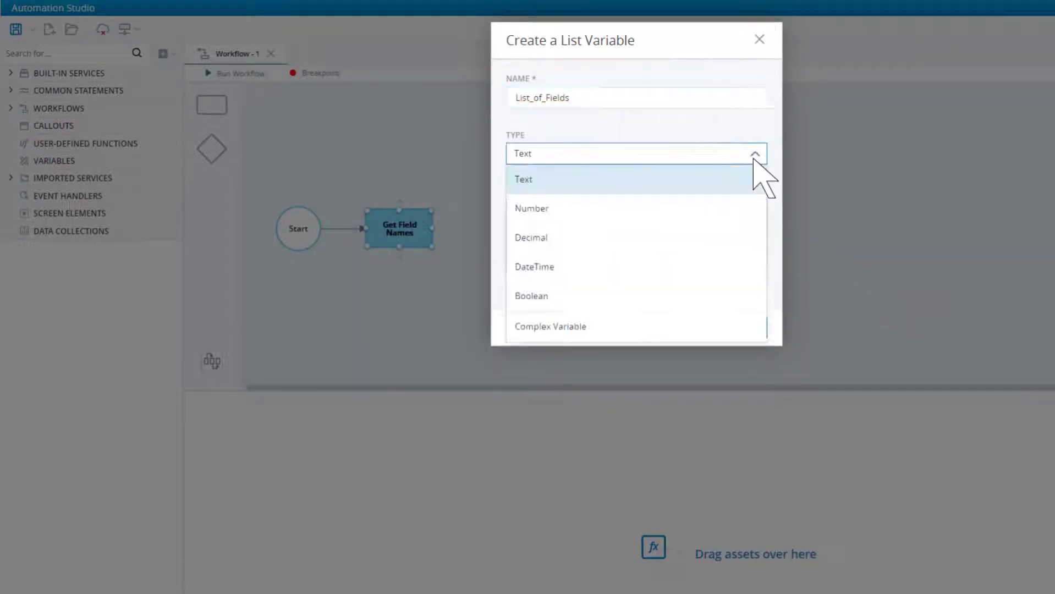
left_click(593, 328)
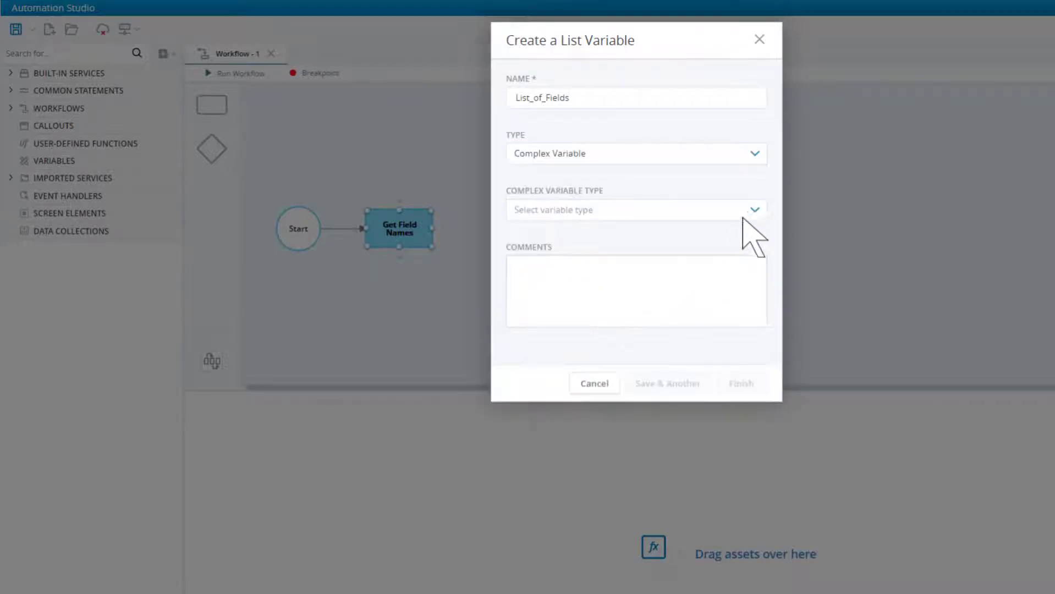
left_click(755, 211)
scroll(760, 363, "down", 2)
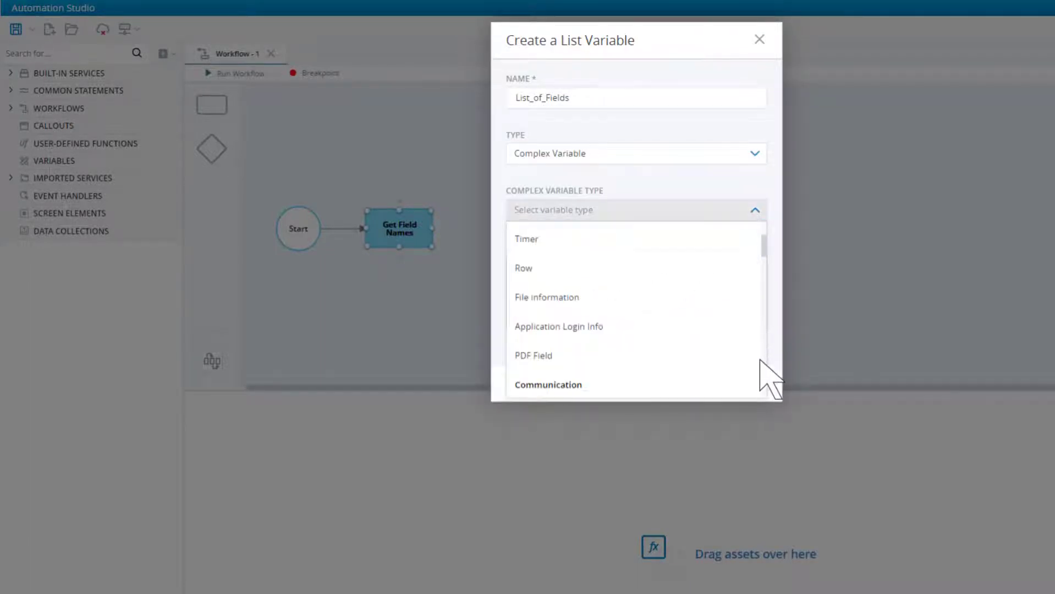
left_click(565, 358)
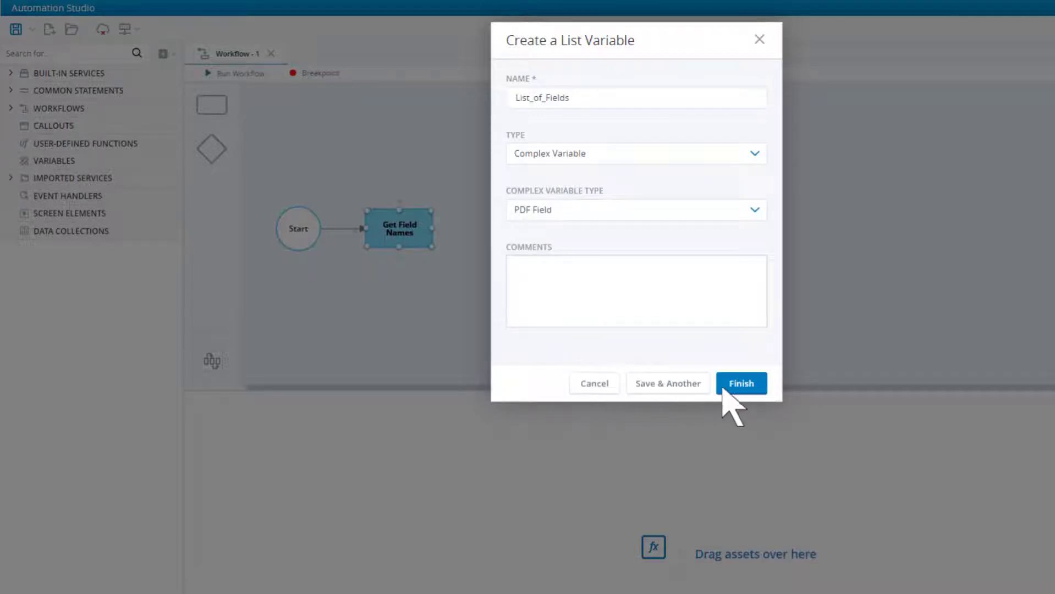
left_click(742, 383)
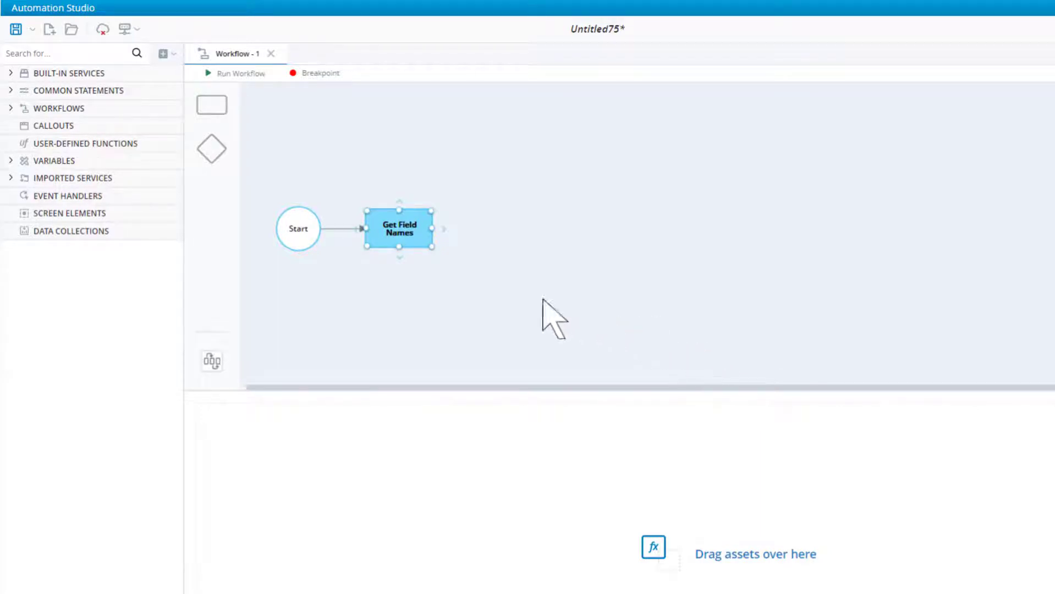
Step: Make Get Field Names assign the Get PDF Form Fields service (Without Acrobat Reader) into List_of_Fields
left_click(16, 161)
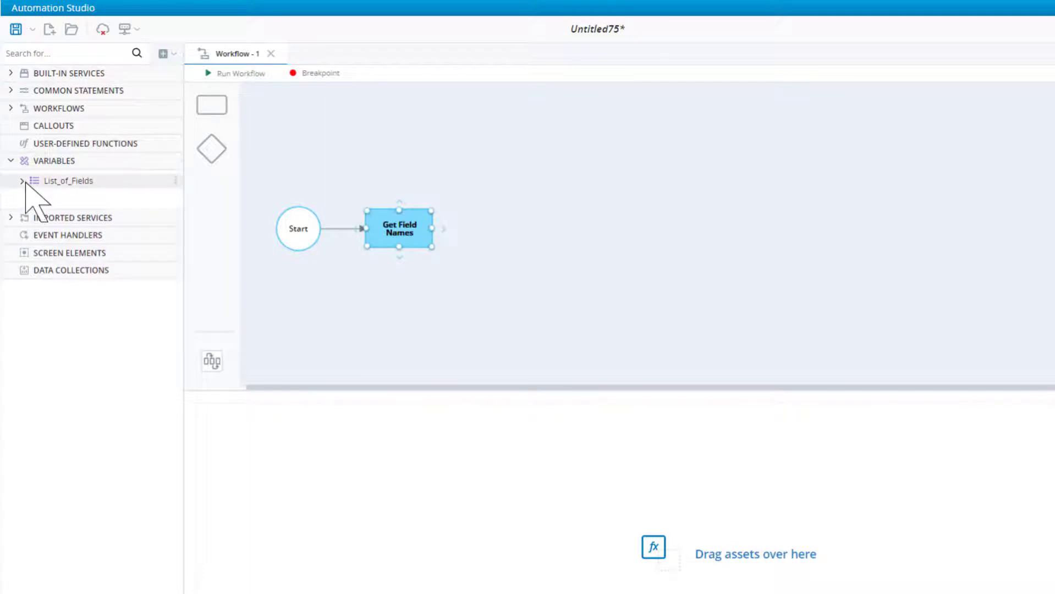
left_click_drag(28, 183, 217, 392)
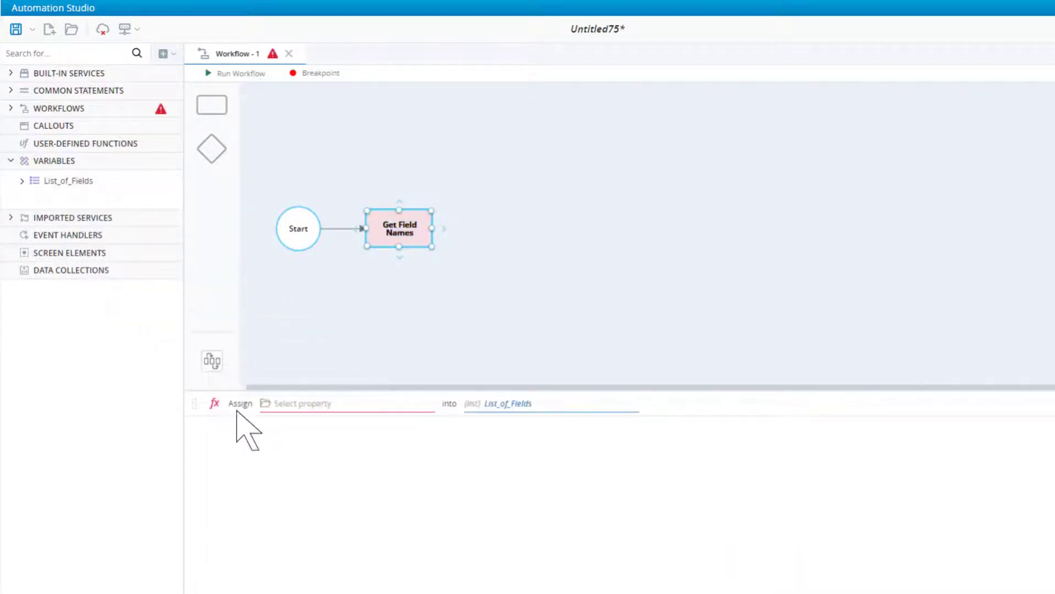
left_click(283, 409)
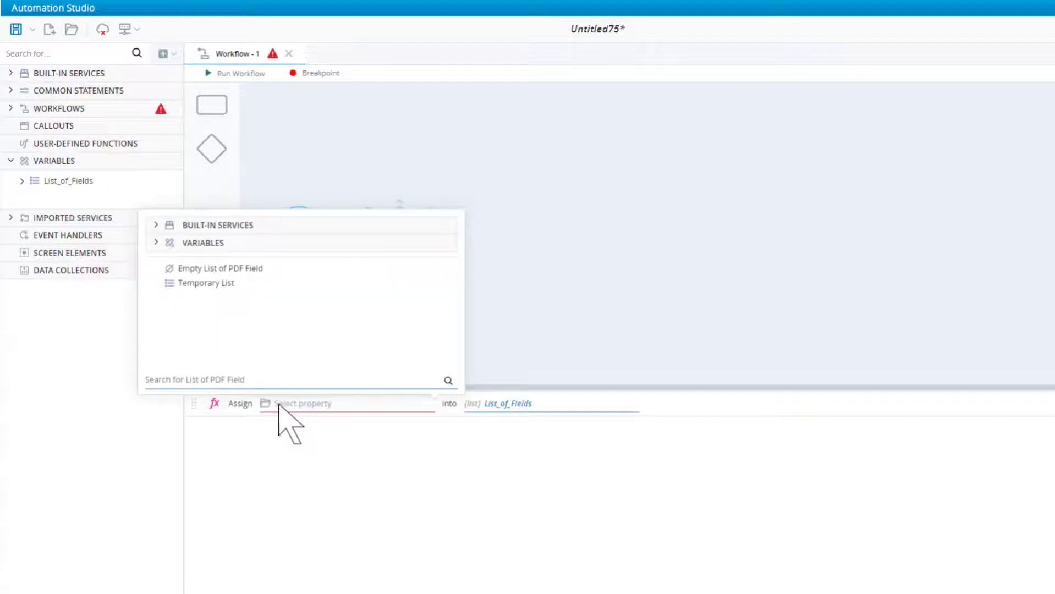
left_click(158, 226)
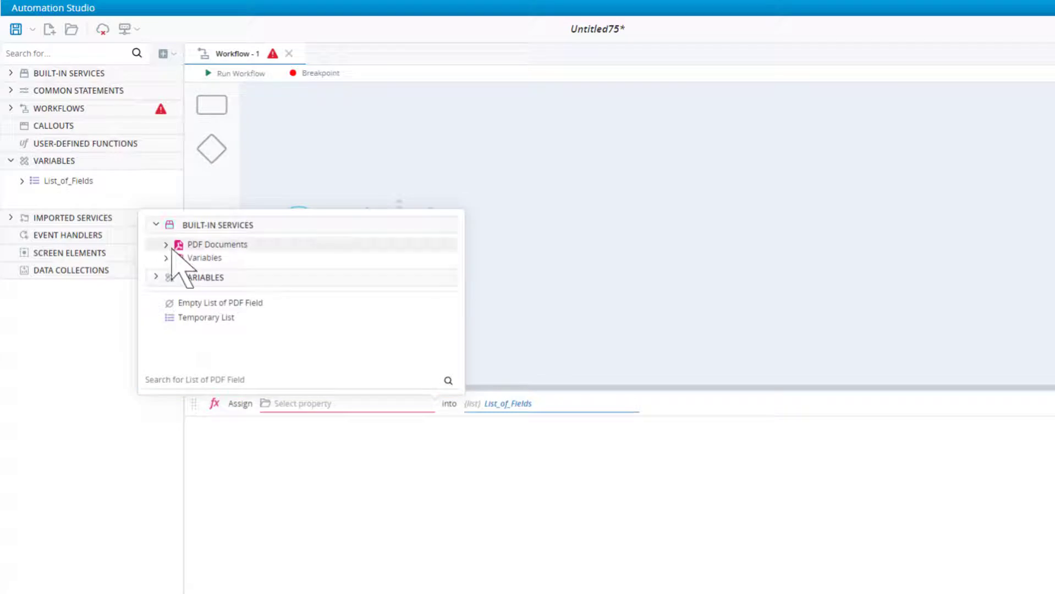
left_click(169, 246)
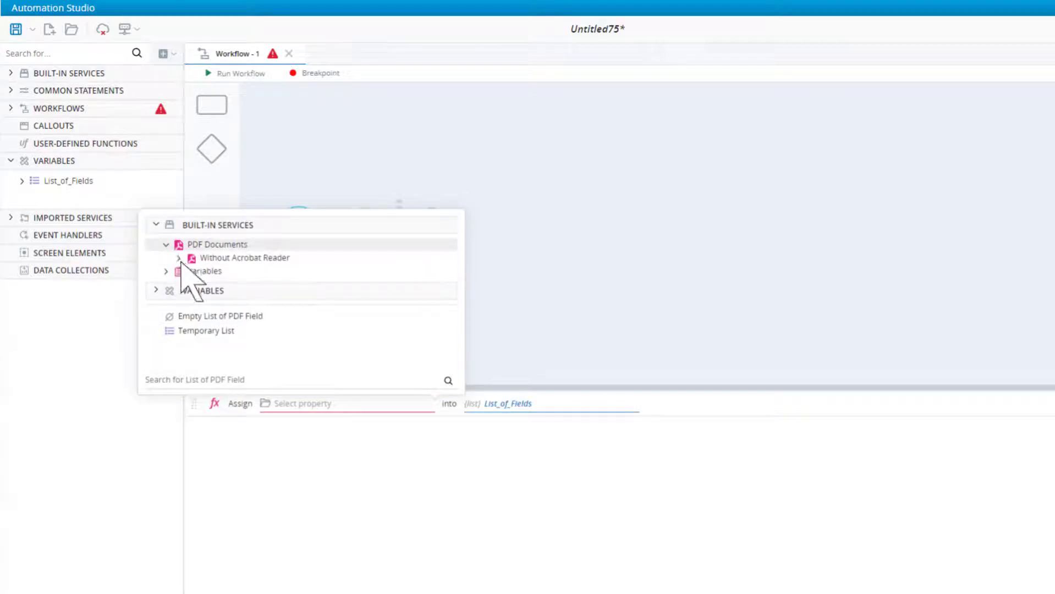
left_click(179, 259)
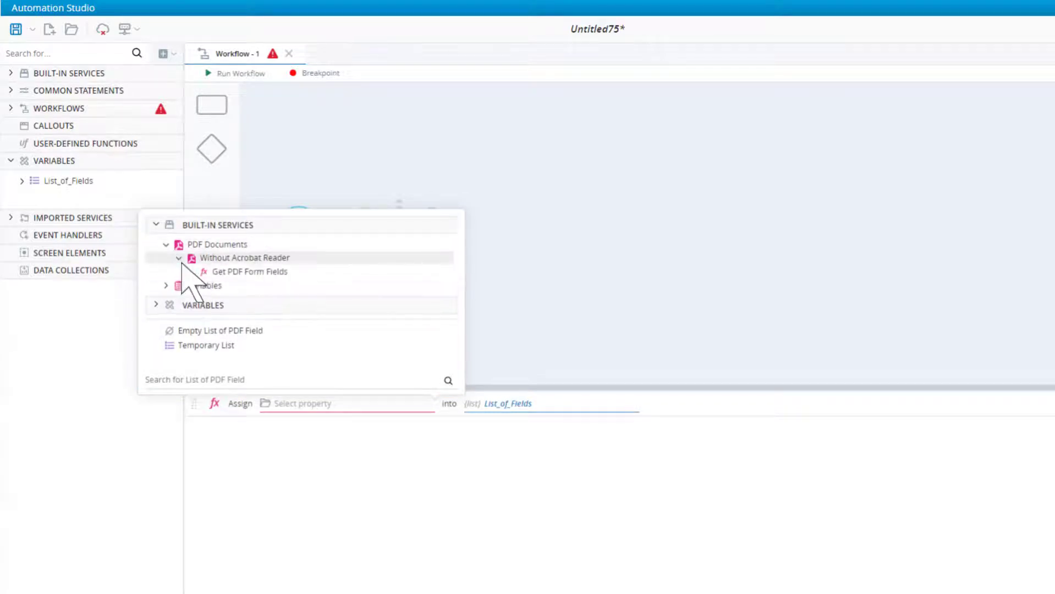
mouse_move(190, 273)
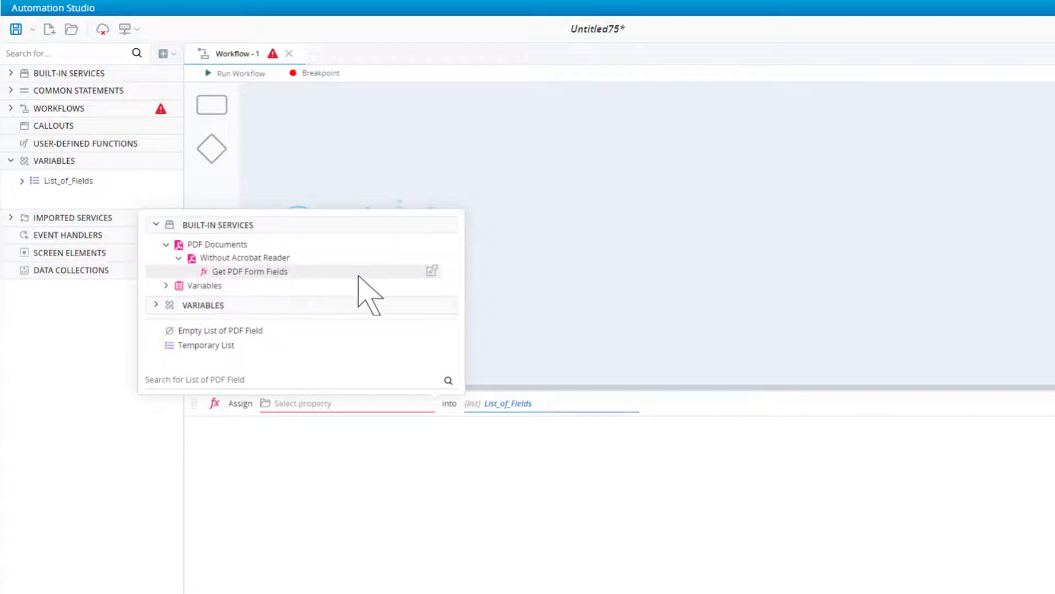
left_click(437, 275)
left_click(505, 430)
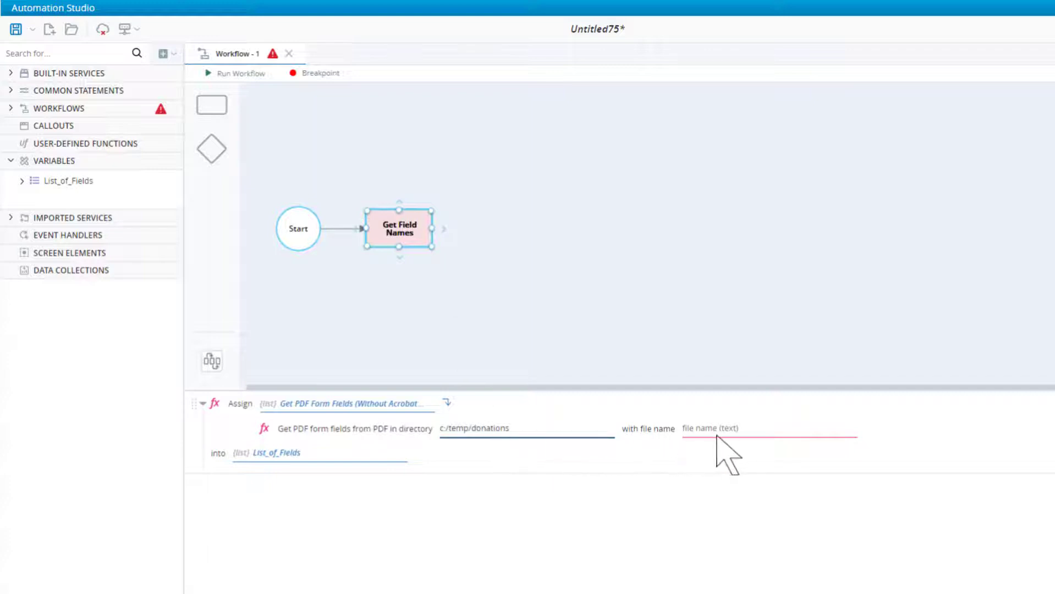
left_click(743, 435)
type("donation_gcomez.pdf")
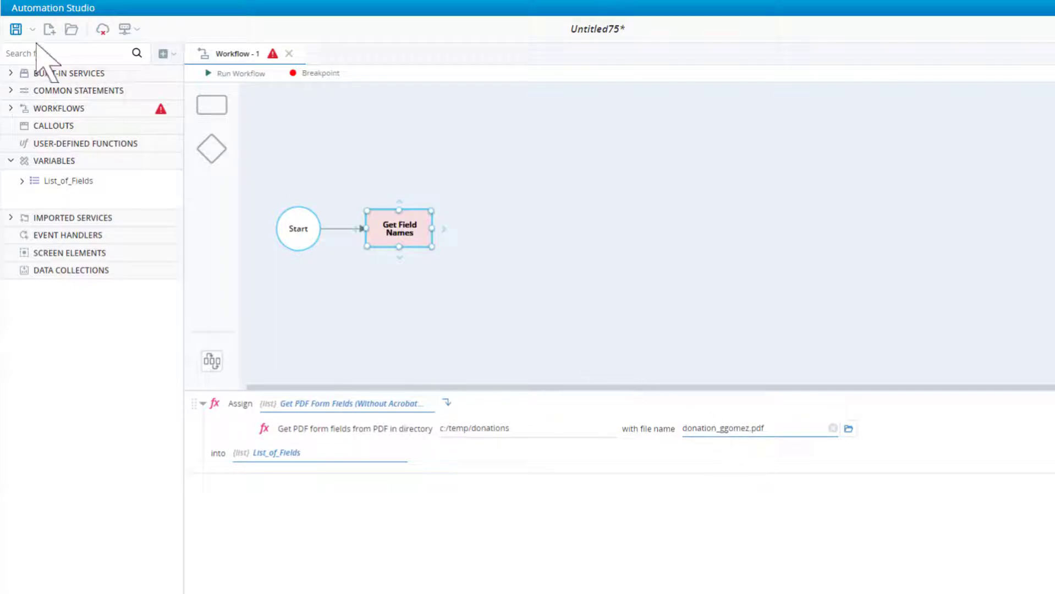
Step: Save the project with the name capture_donations
left_click(20, 33)
left_click(18, 29)
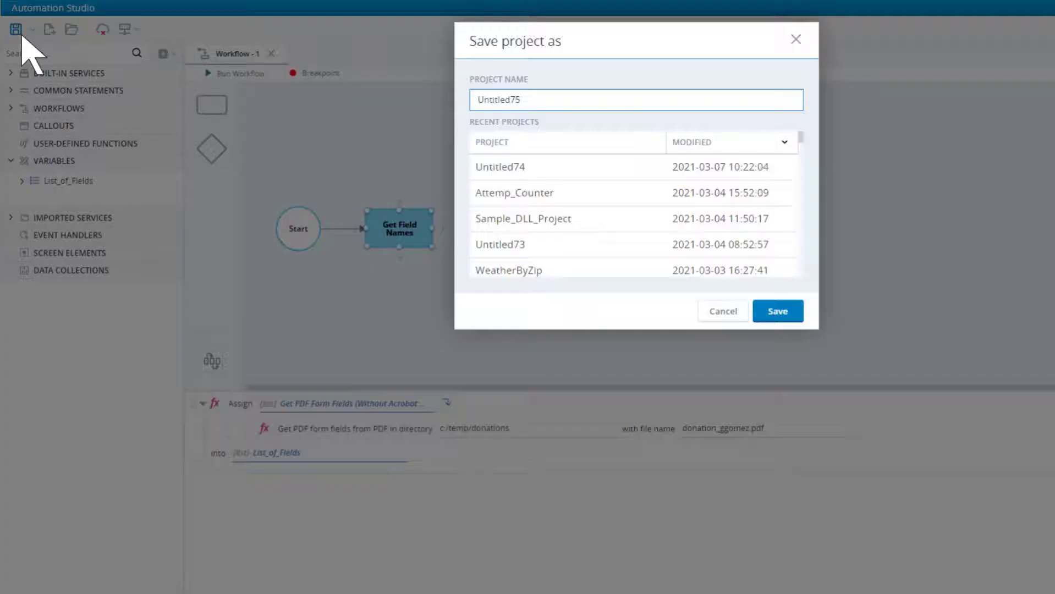
double_click(524, 102)
type("capture_donations")
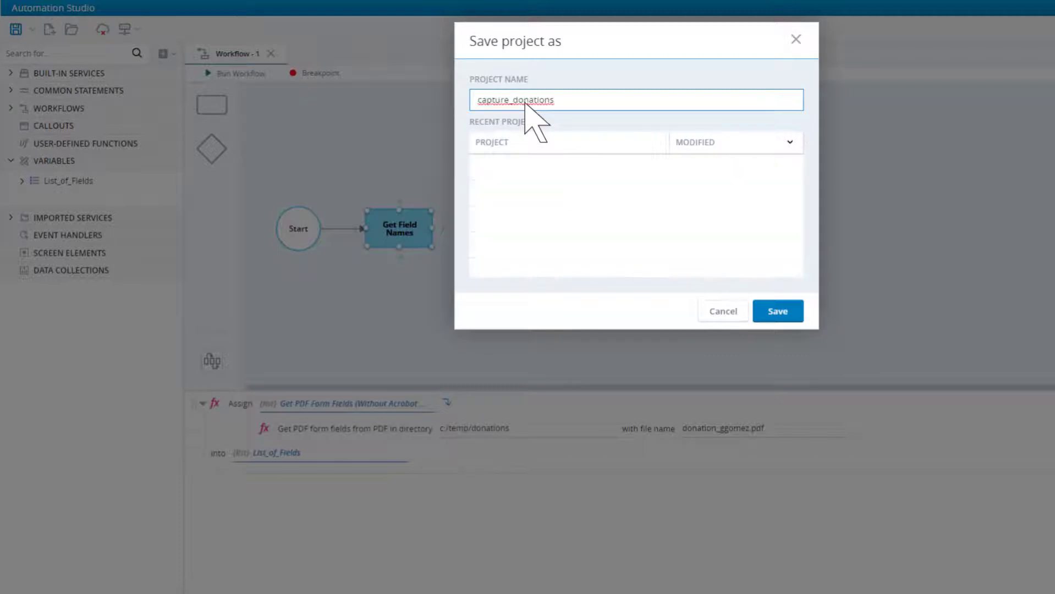
left_click(771, 321)
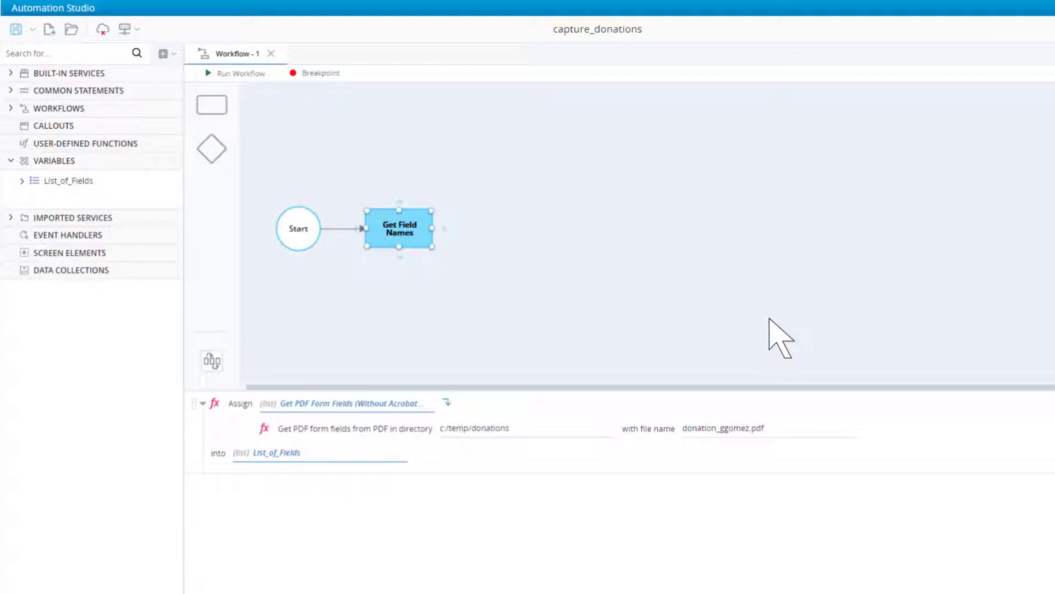
Step: Run the workflow, inspect List_of_Fields' 15 fields like lastName and winterClothing, then stop
left_click(247, 78)
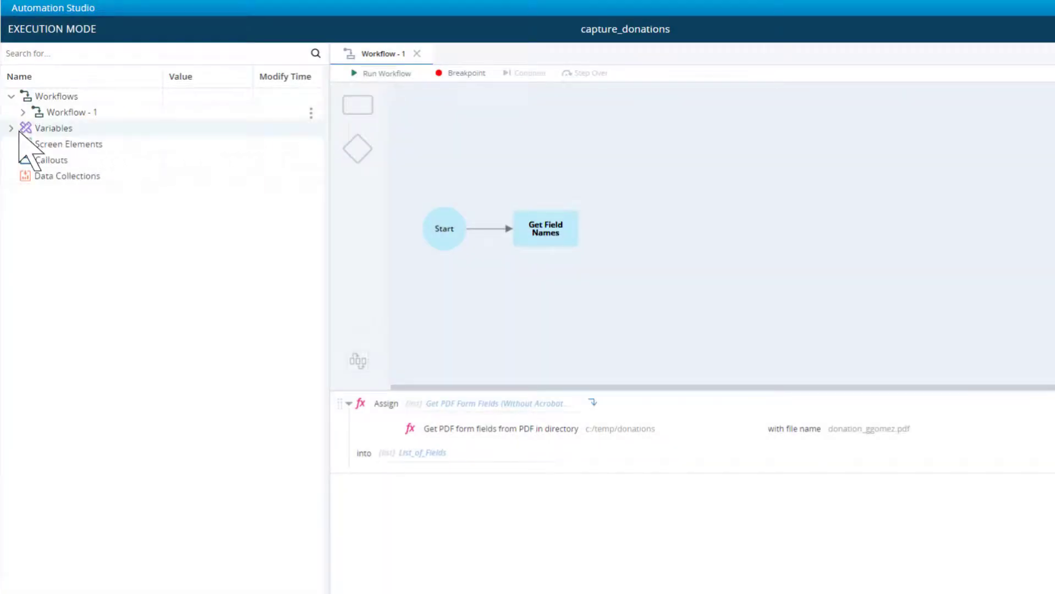
left_click(18, 131)
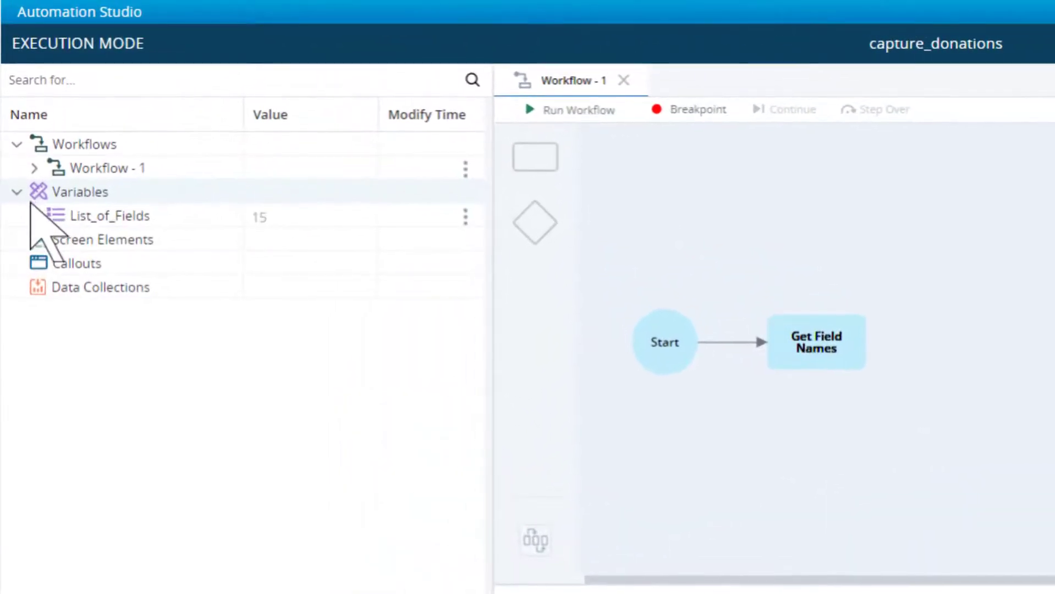
left_click(34, 216)
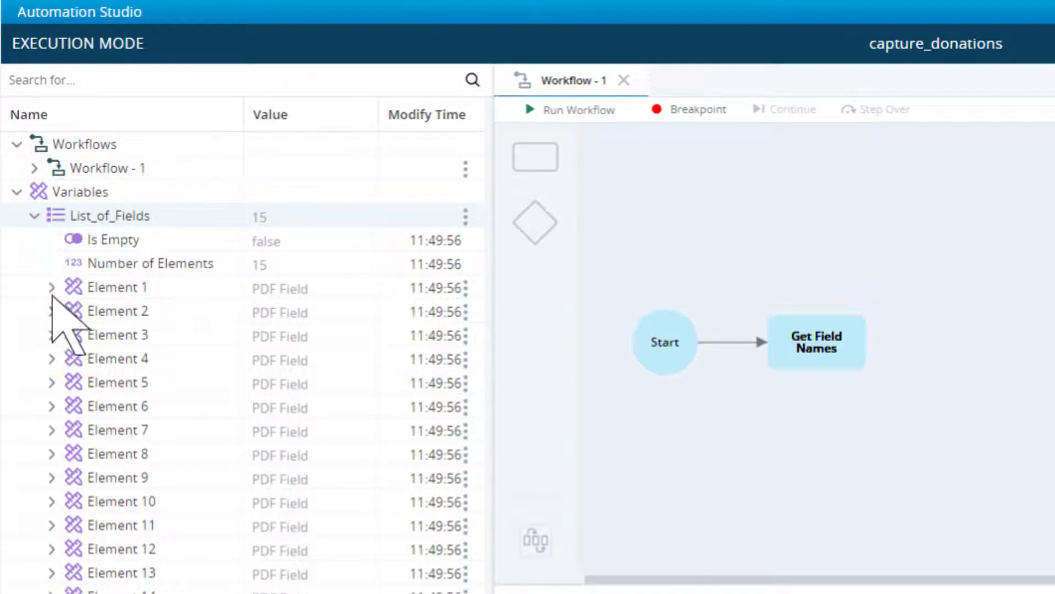
left_click(52, 295)
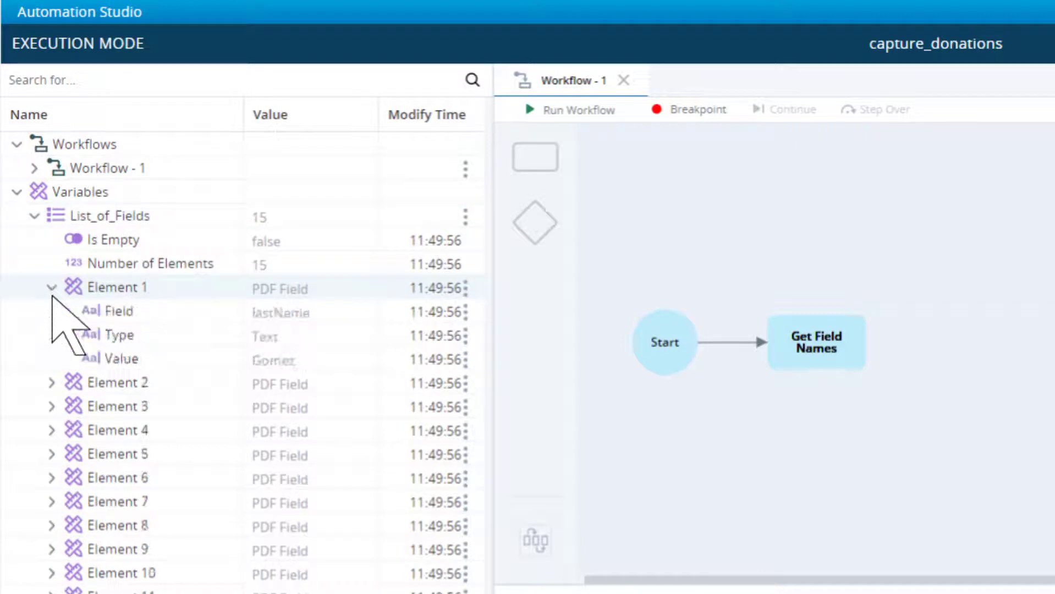
left_click(51, 383)
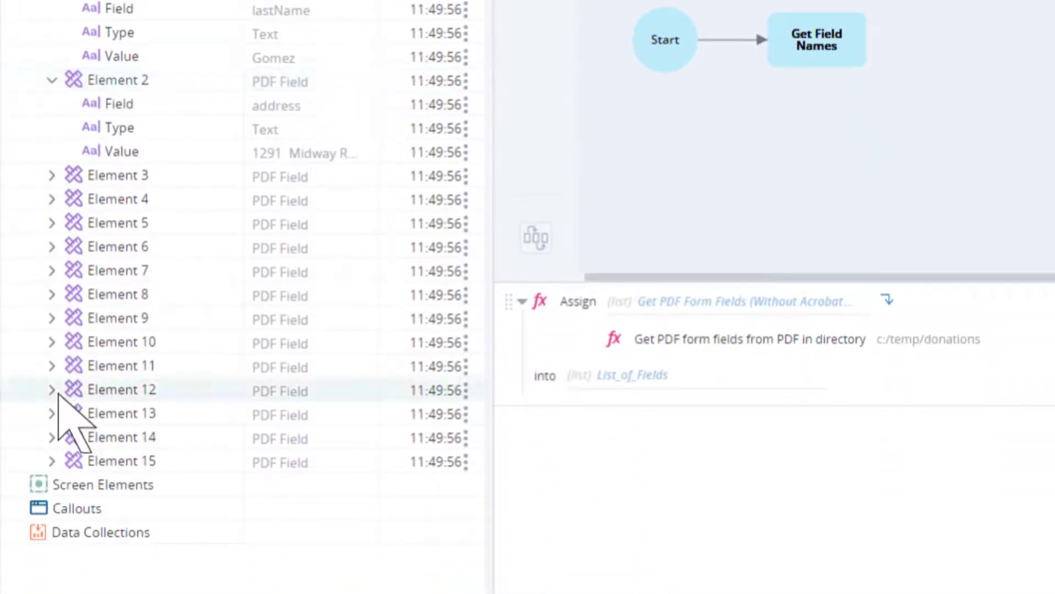
left_click(52, 414)
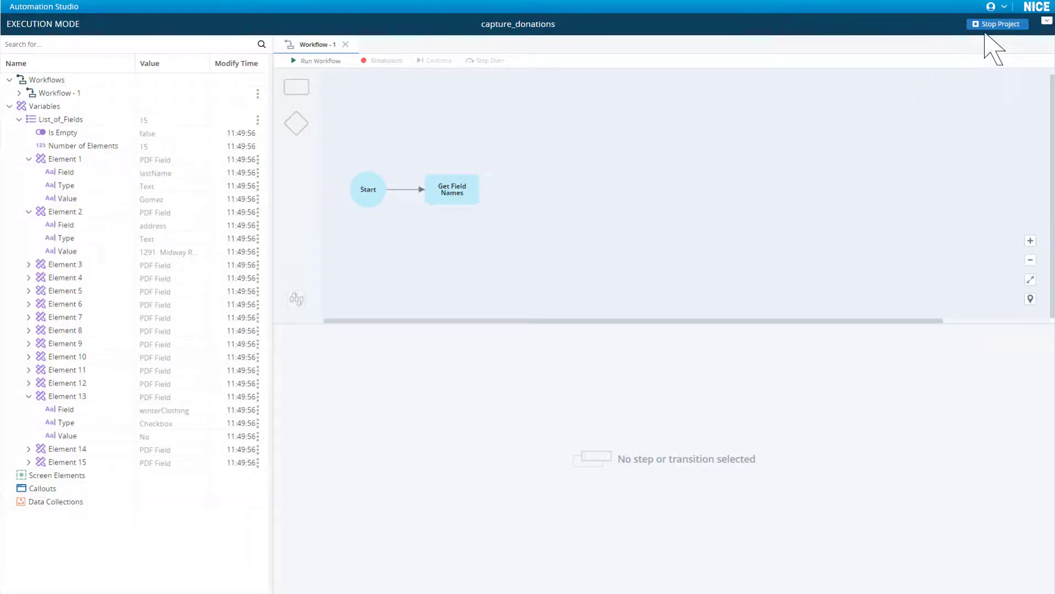
left_click(990, 25)
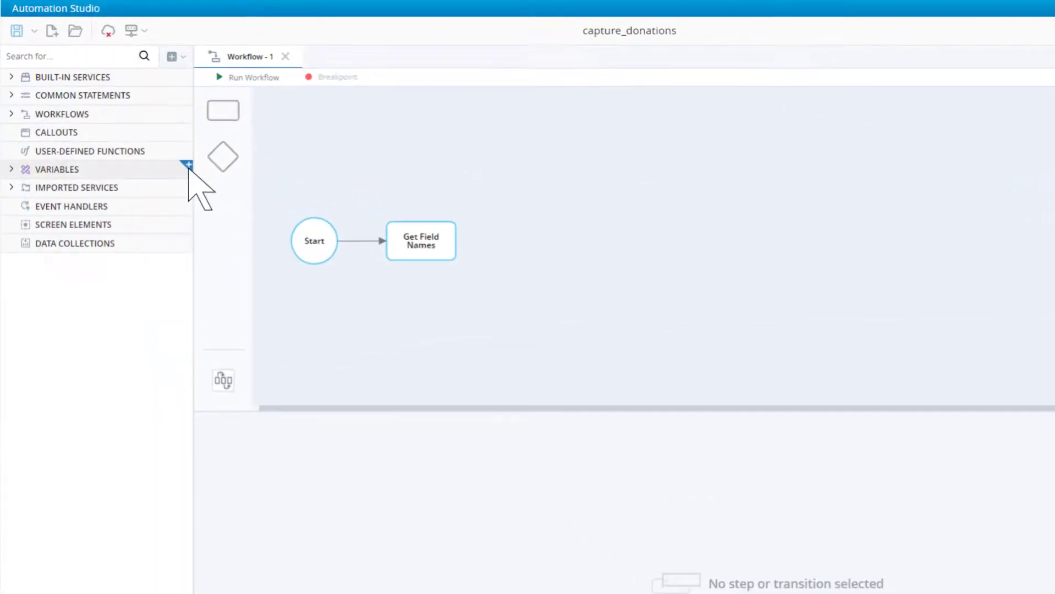
Step: Create list variable List_of_File_Info with Complex Variable items of type File information
left_click(187, 165)
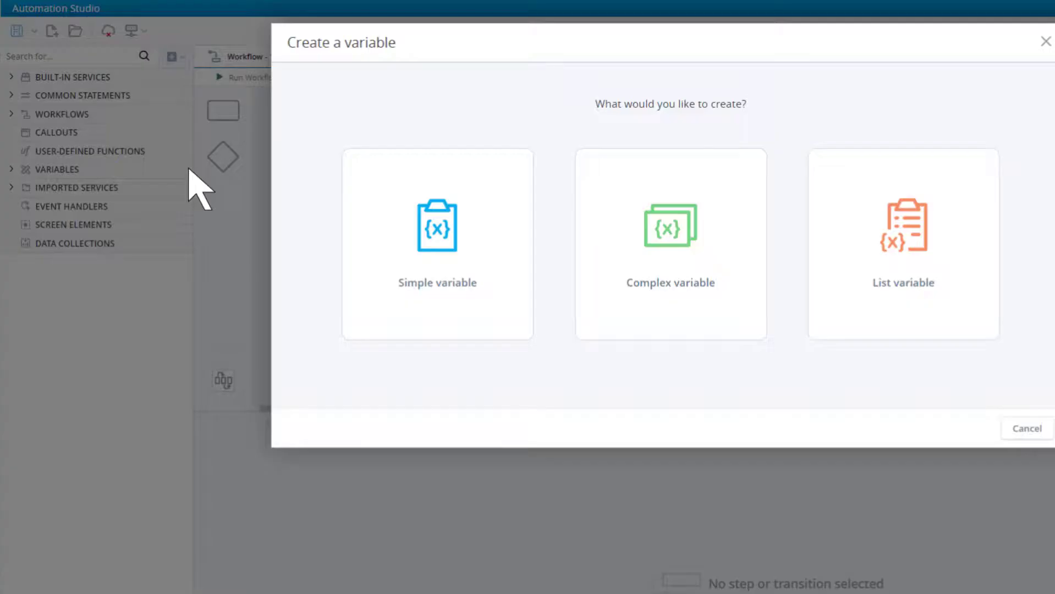
left_click(911, 311)
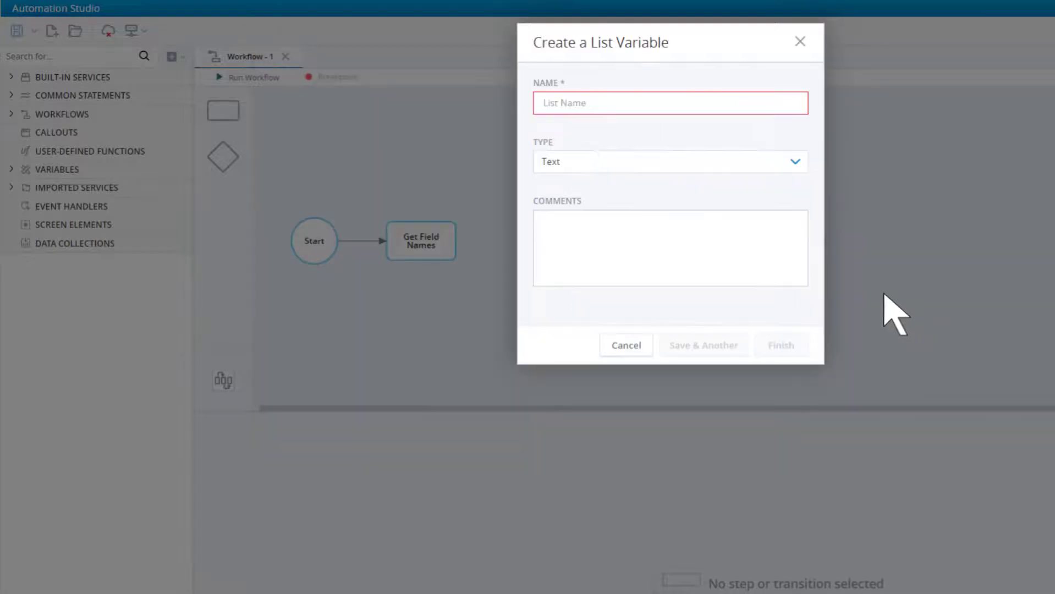
left_click(565, 110)
type("List of File Info")
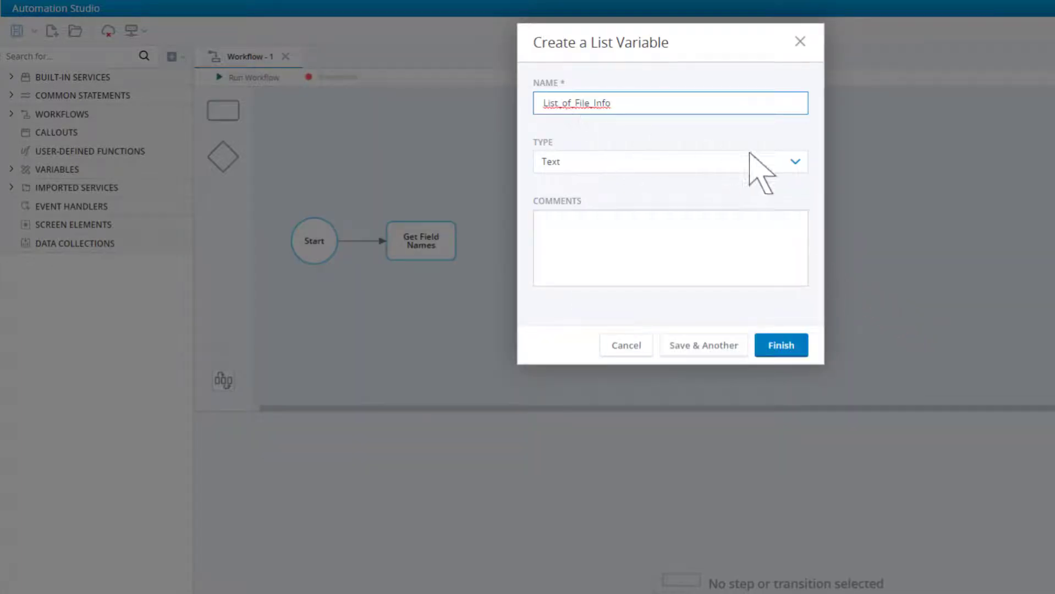
left_click(797, 163)
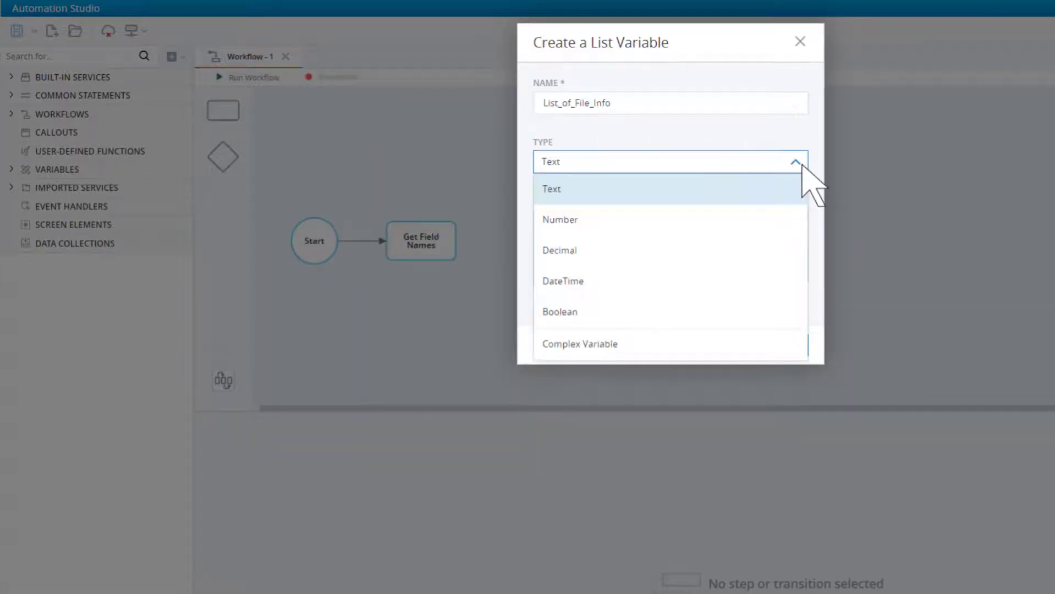
left_click(588, 357)
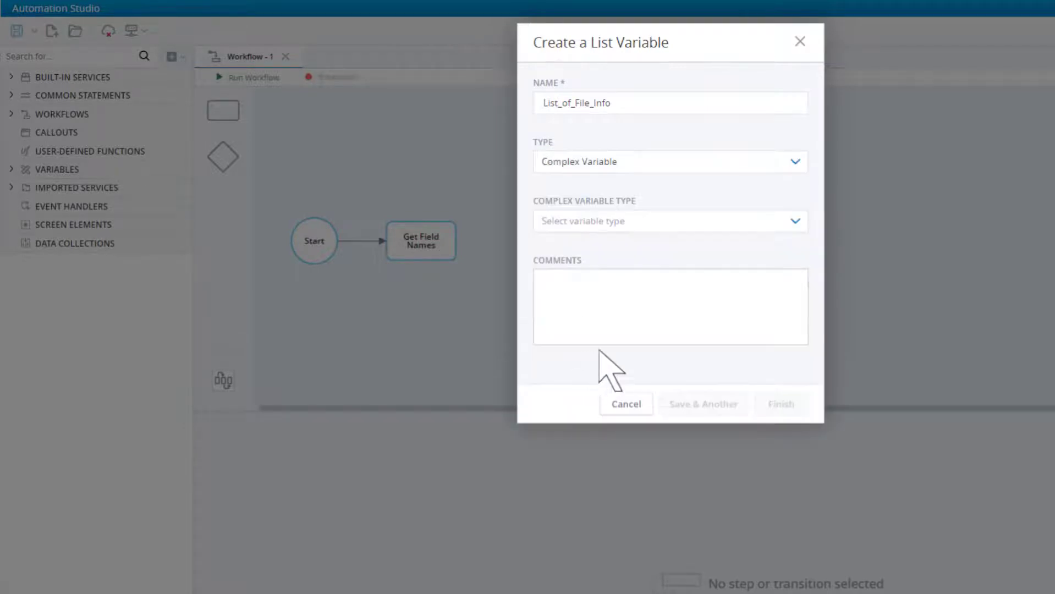
left_click(795, 222)
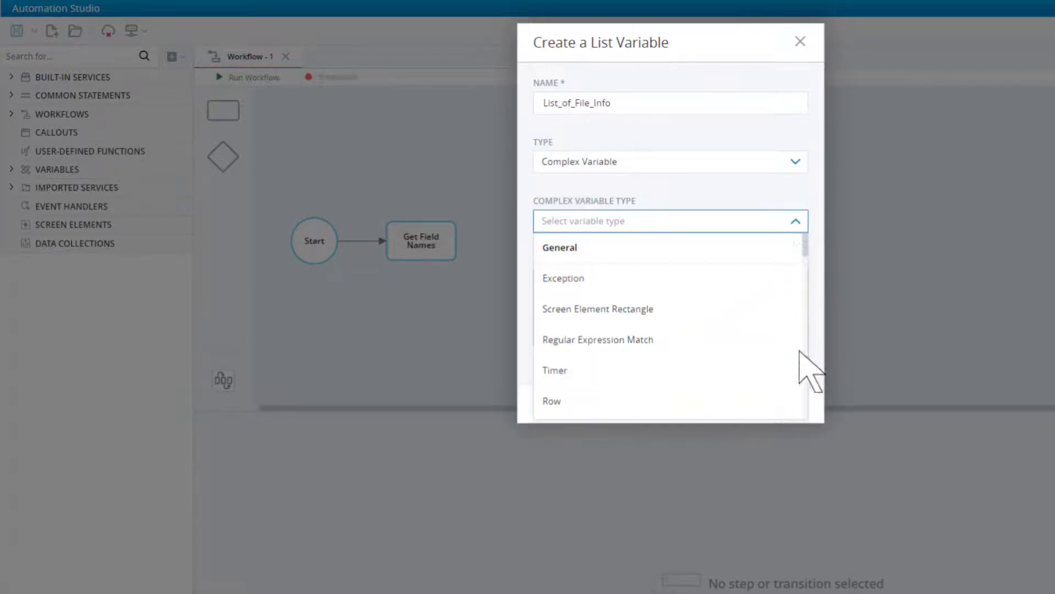
scroll(803, 385, "down", 1)
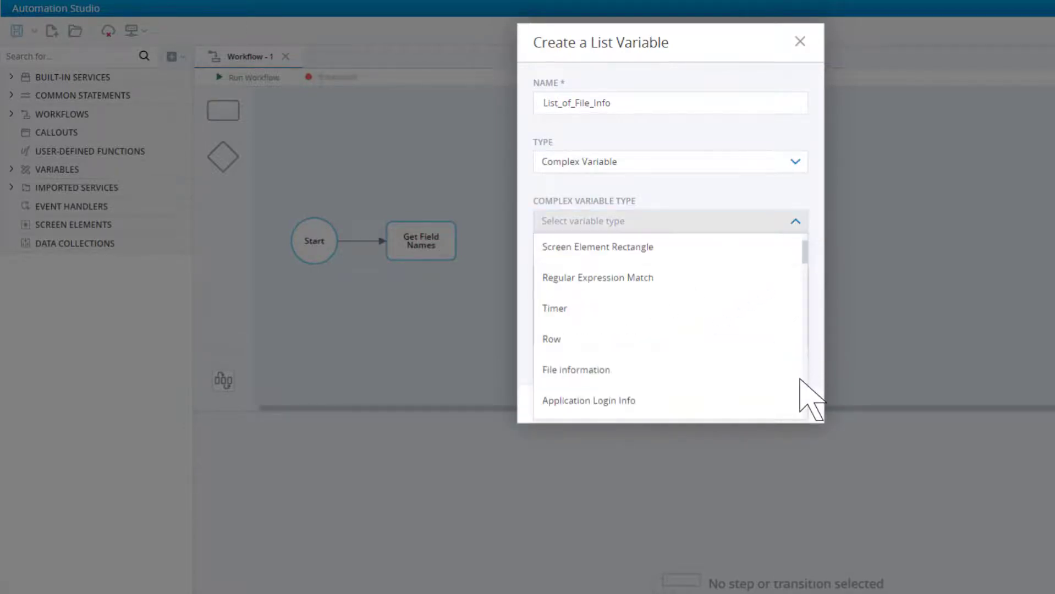
left_click(617, 378)
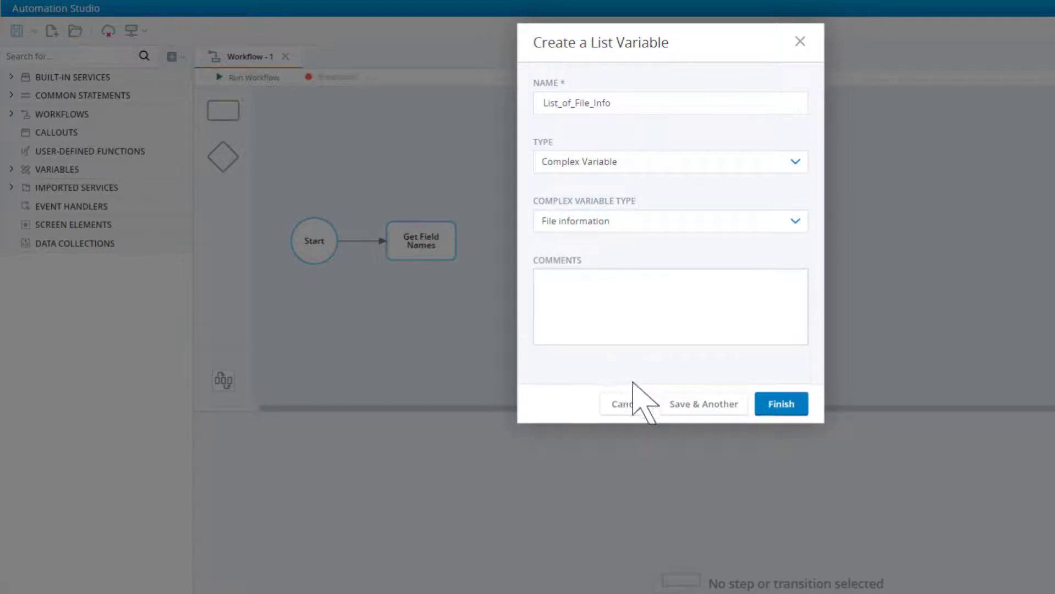
left_click(782, 405)
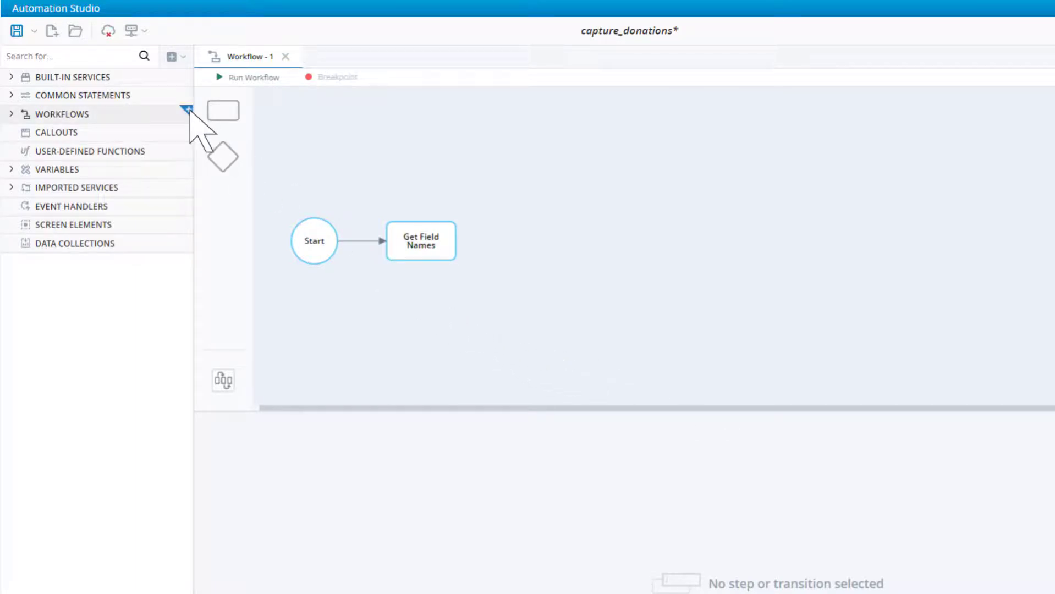
Step: Add Workflow - 2, rename it Get_File_Names, and save the project
left_click(188, 109)
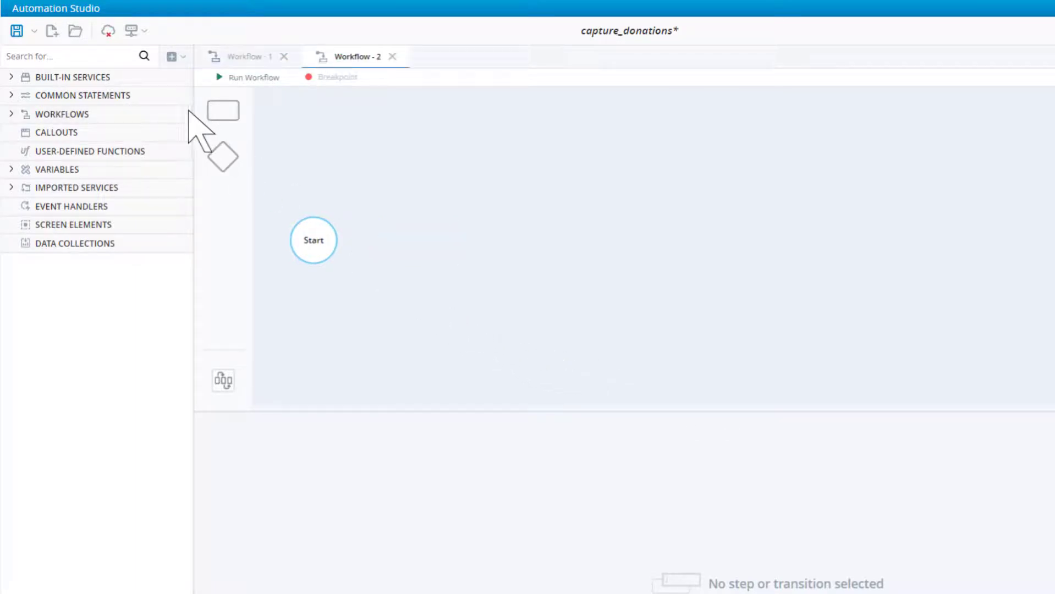
left_click(14, 116)
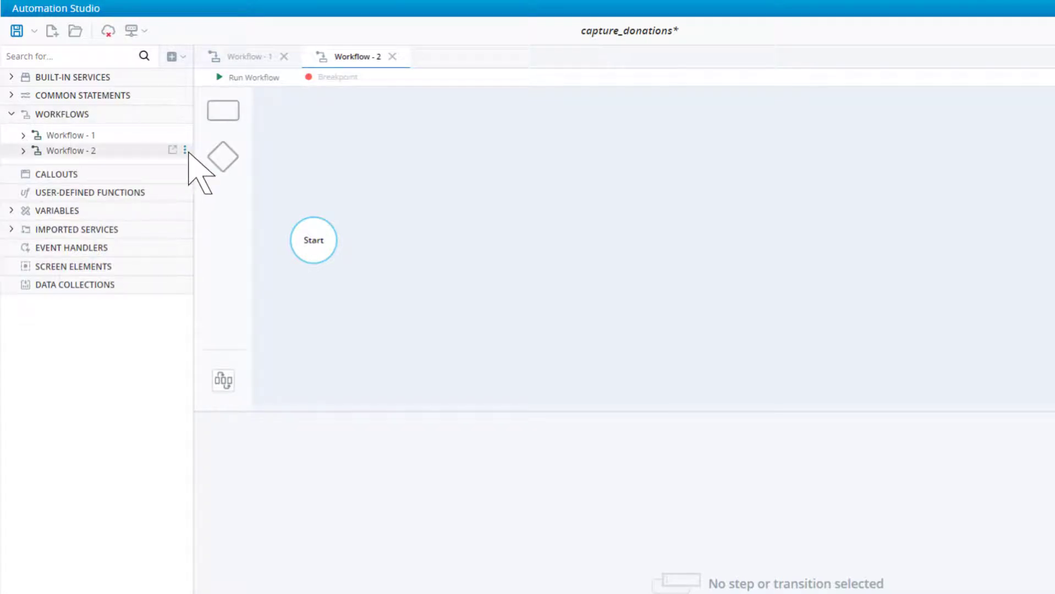
left_click(185, 151)
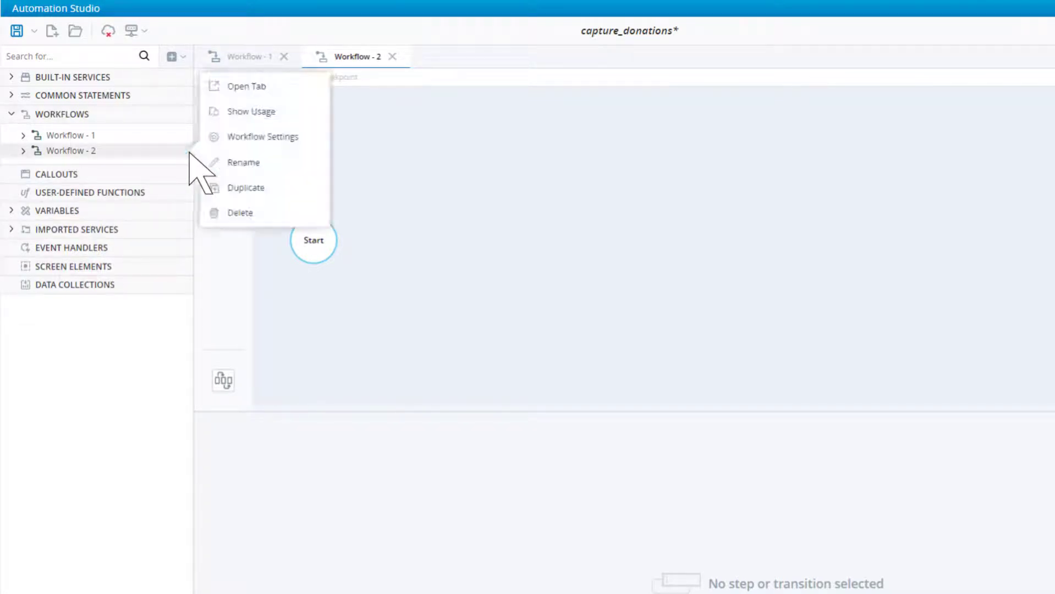
left_click(265, 162)
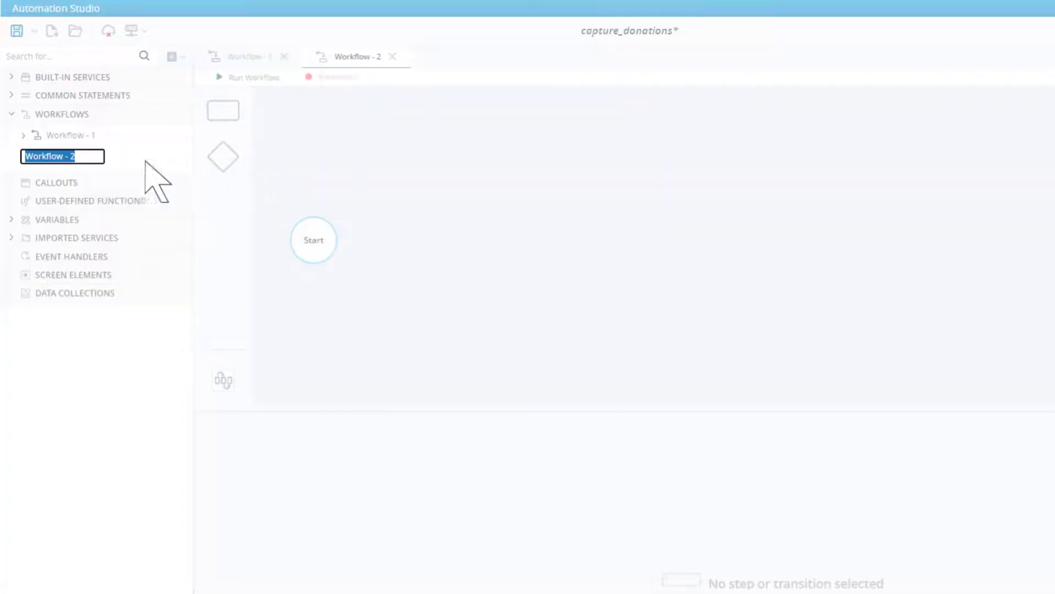
type("Get_File_Names")
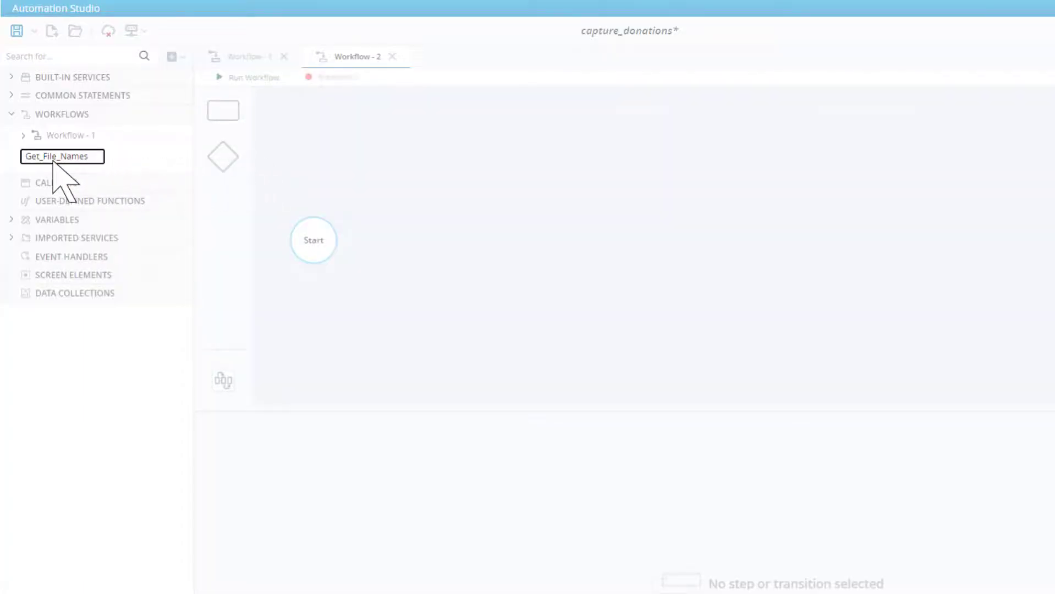
key("Return")
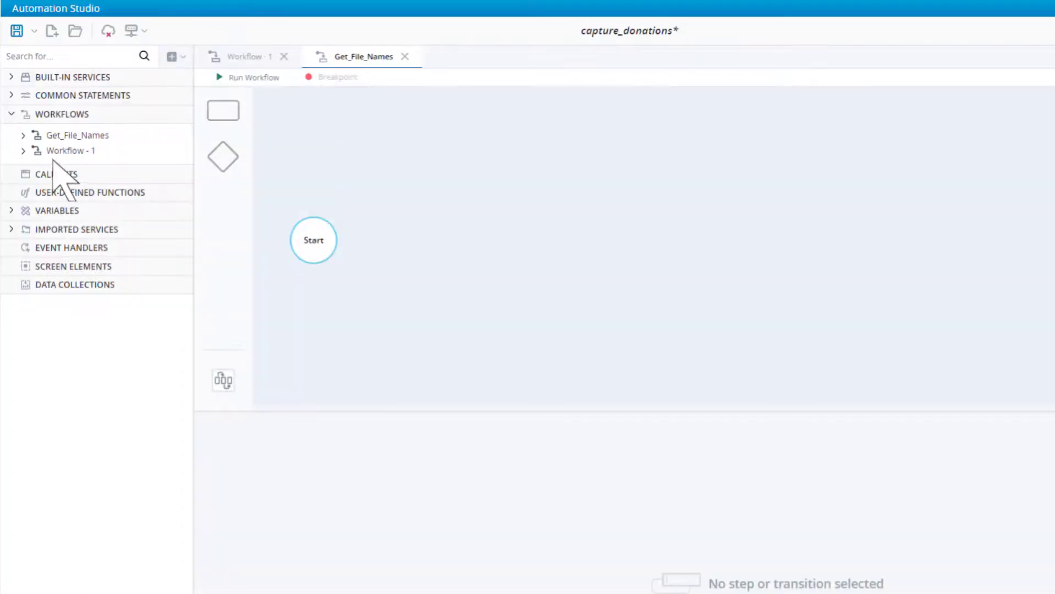
left_click(16, 31)
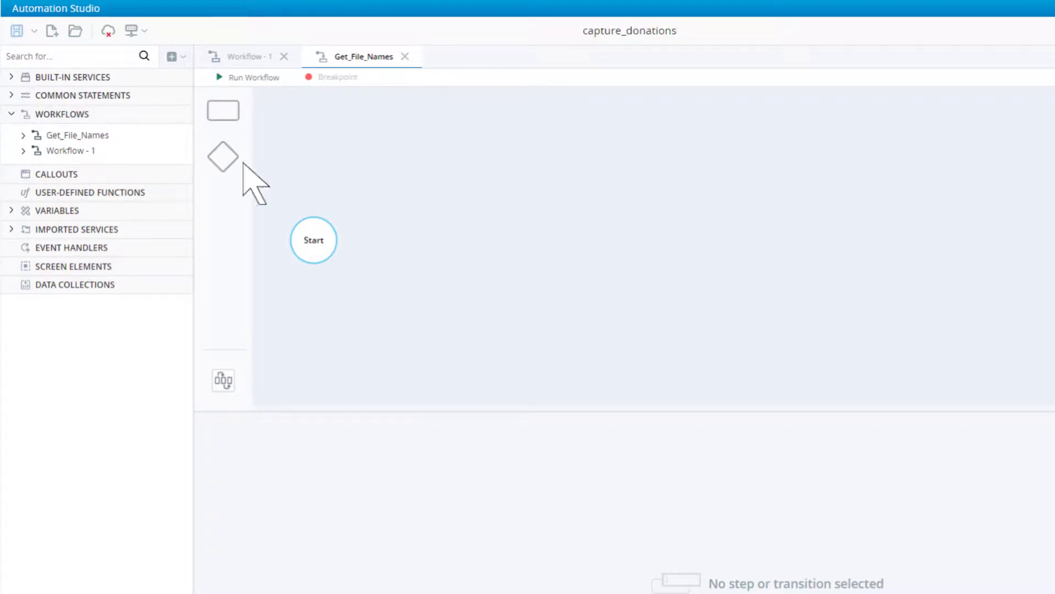
Step: Add a Get File Information step assigning File > Get File Information from Folder into List_of_File_Info
left_click(410, 253)
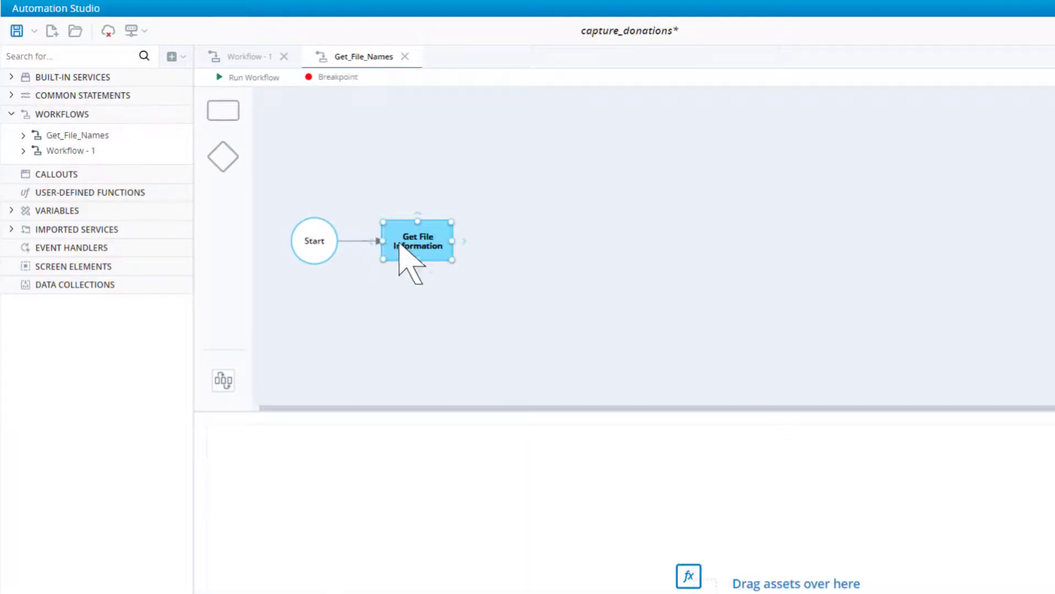
left_click(13, 212)
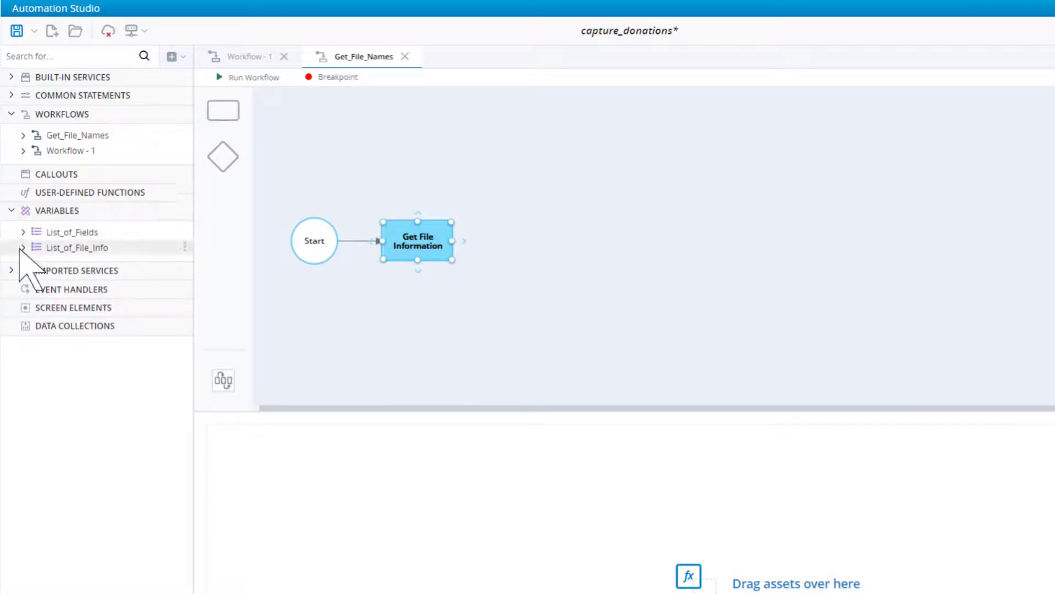
left_click_drag(20, 248, 239, 431)
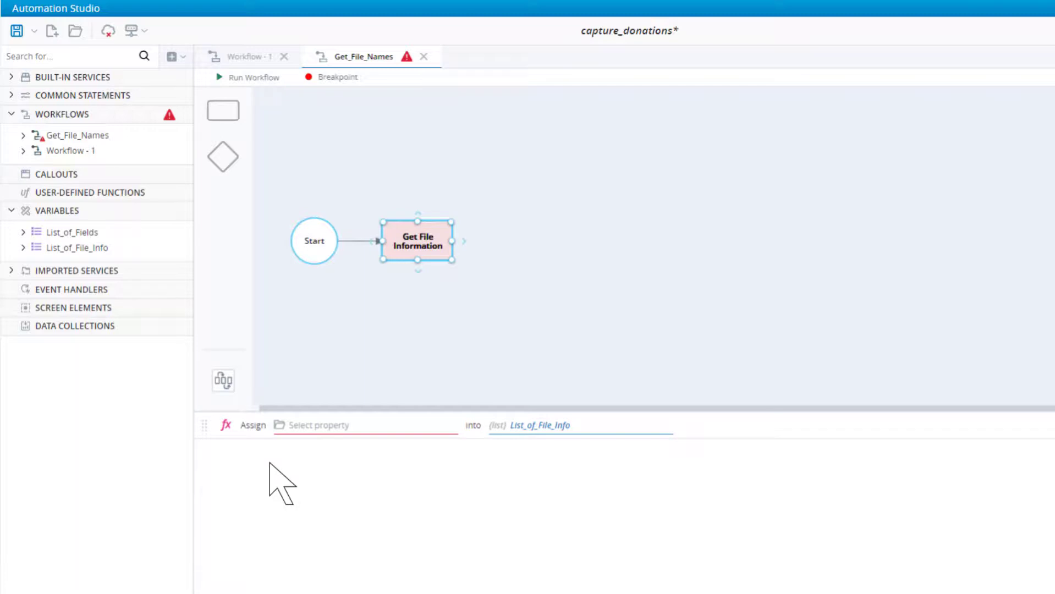
left_click(311, 426)
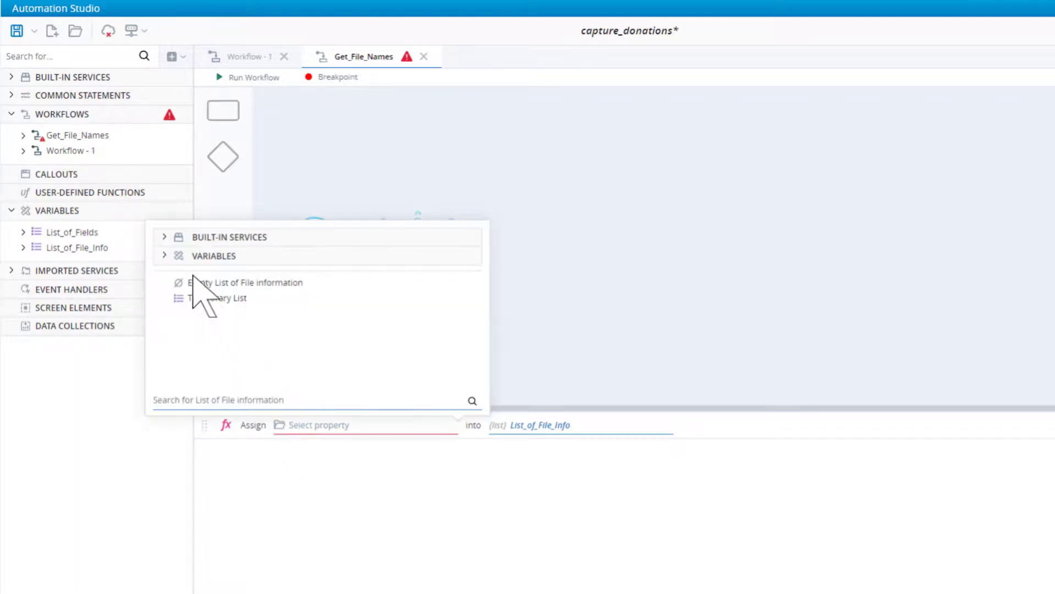
left_click(166, 237)
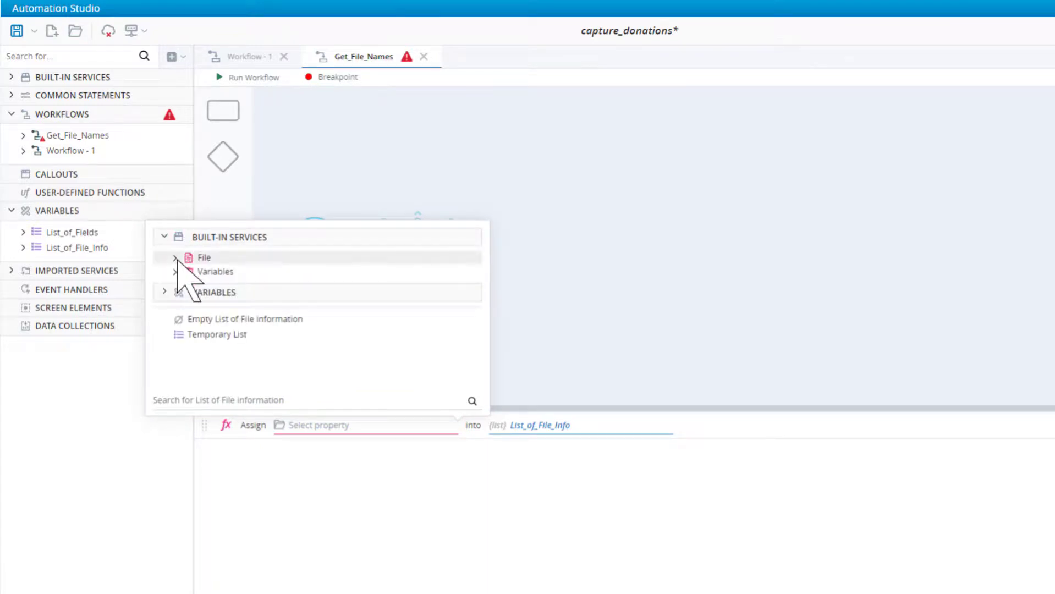
left_click(176, 258)
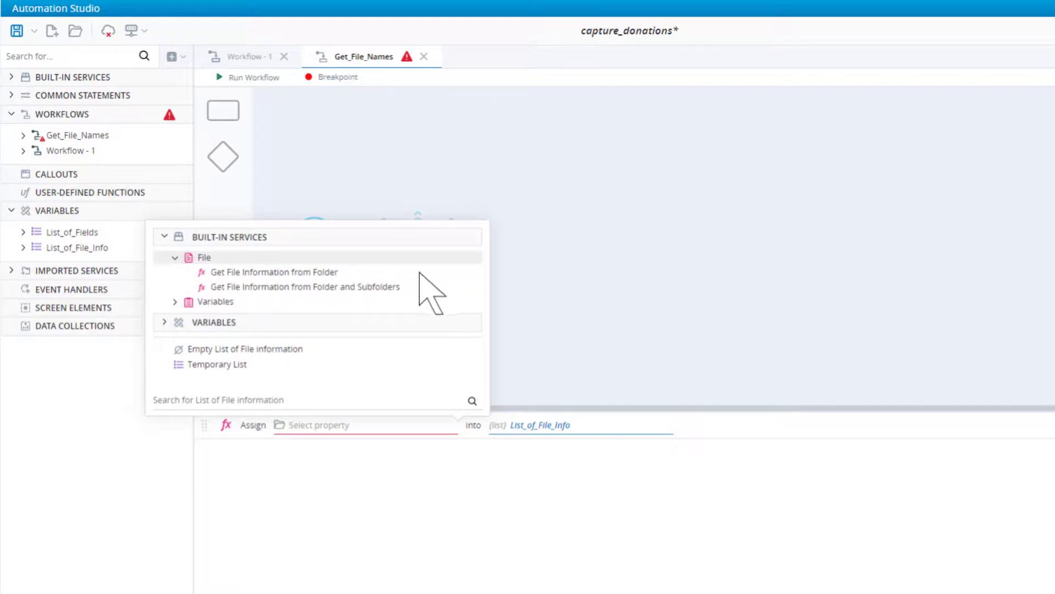
left_click(468, 271)
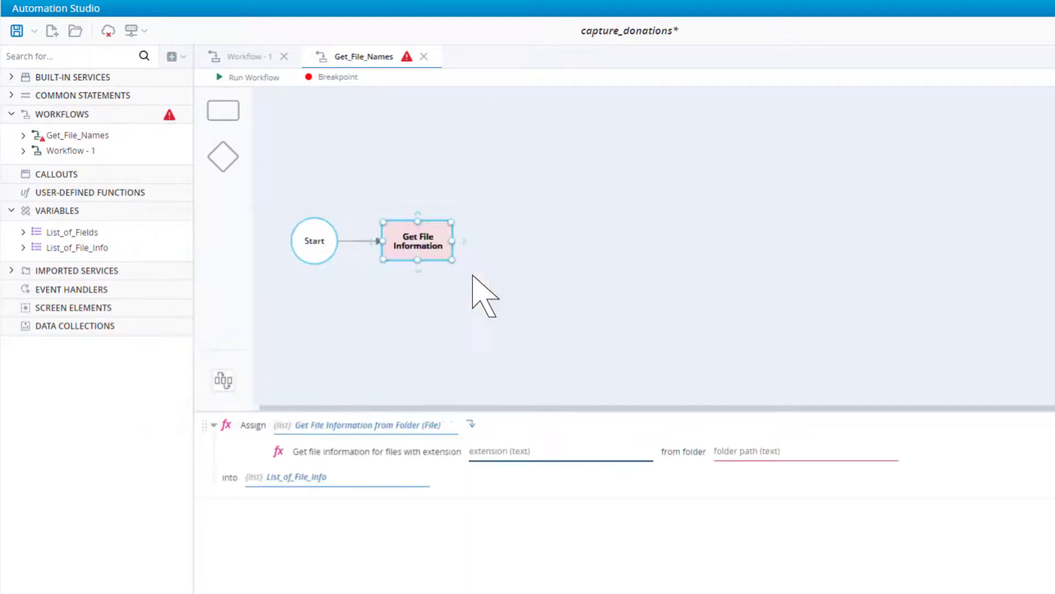
Step: Set the file extension to pdf and check the donations folder in File Explorer
left_click(495, 455)
type("pdf")
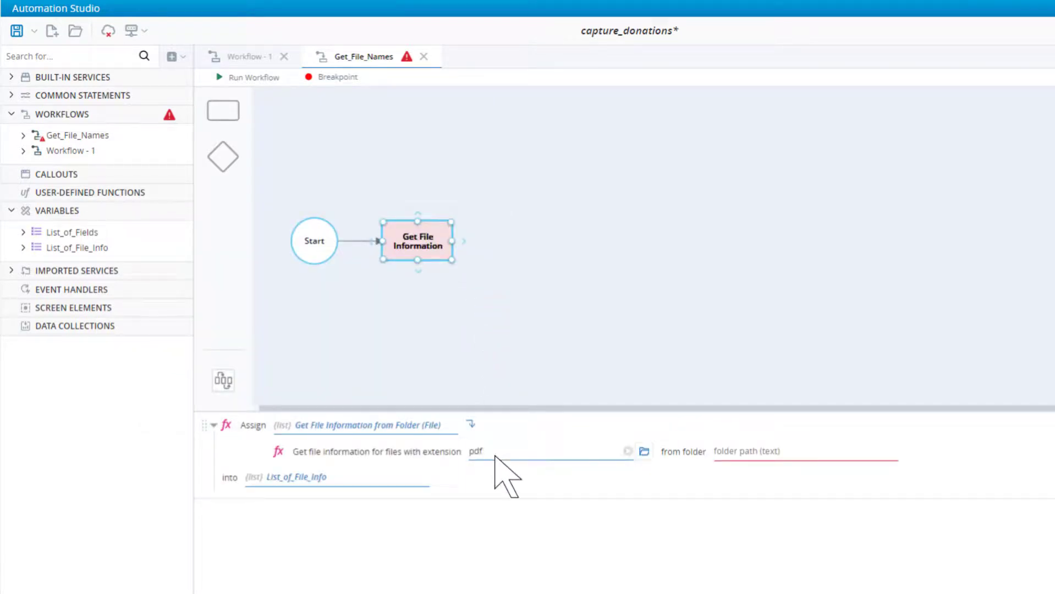
key("alt+Tab")
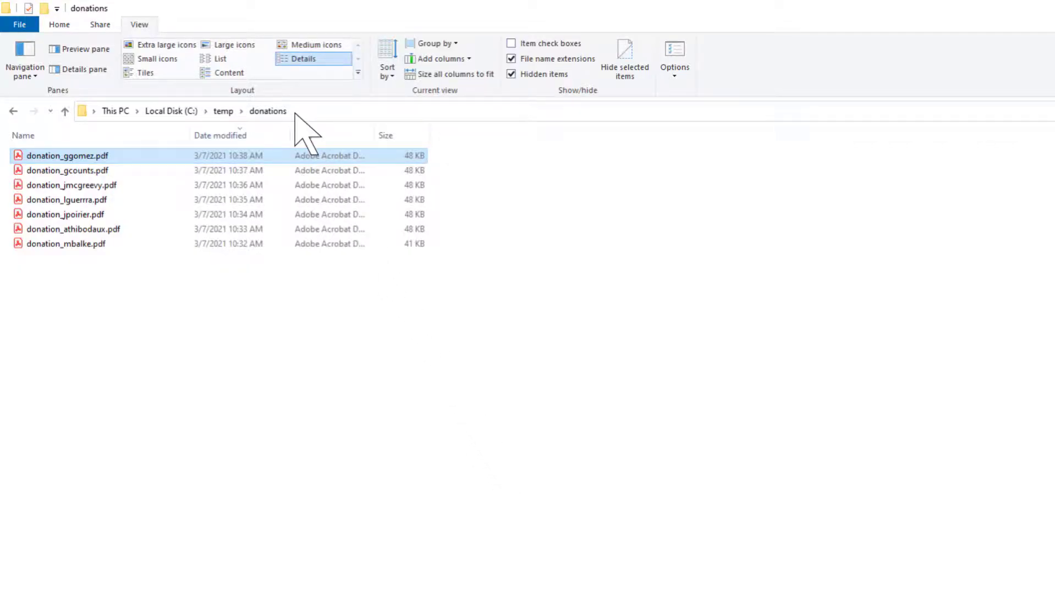
Step: Set the from folder field to c:/temp/donations and save the project
key("alt+Tab")
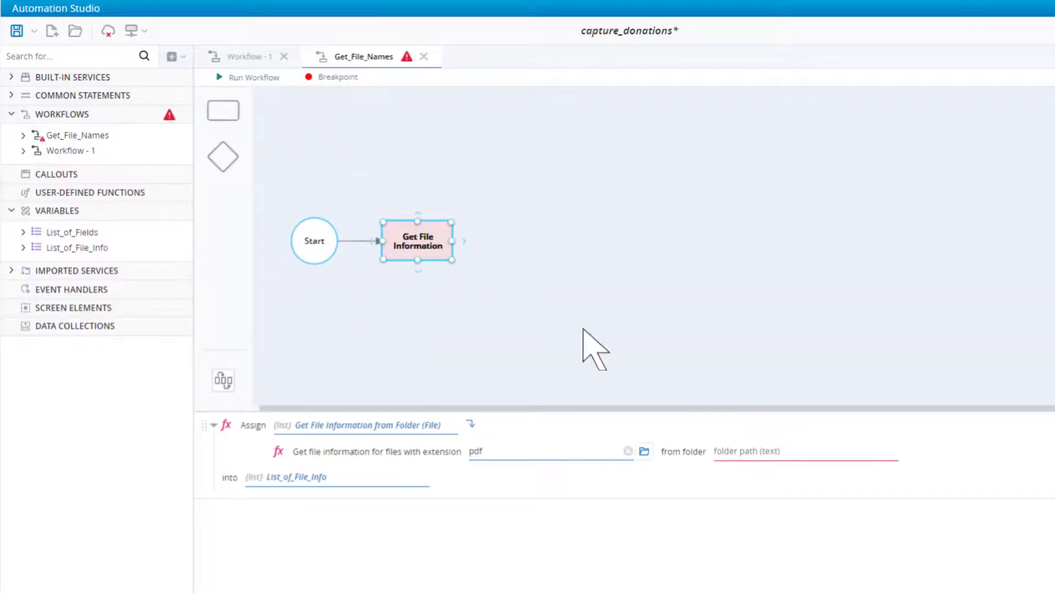
left_click(751, 453)
type("c:/temp/donations")
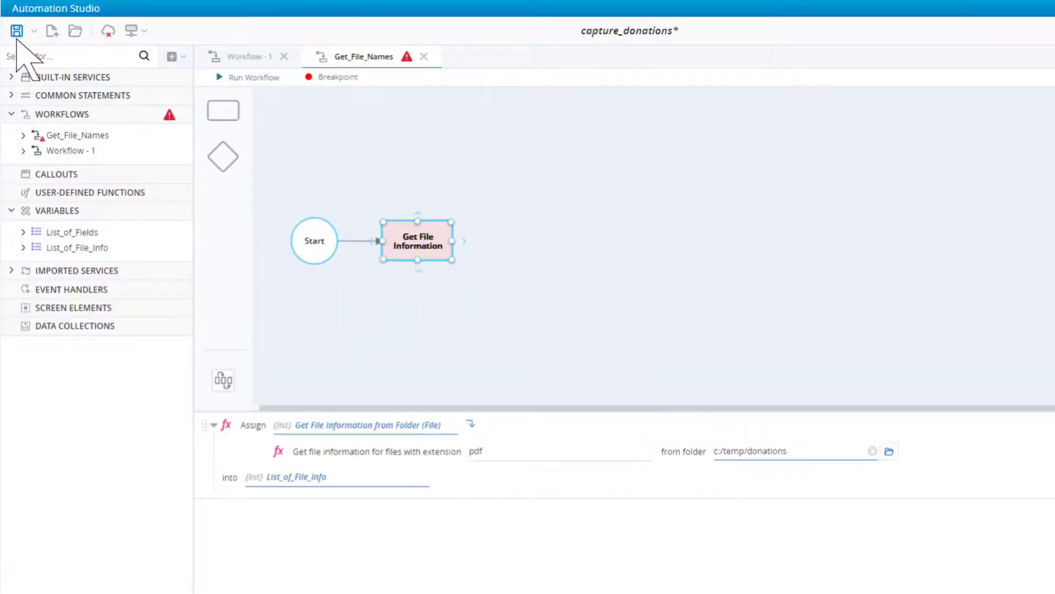
key("ctrl+s")
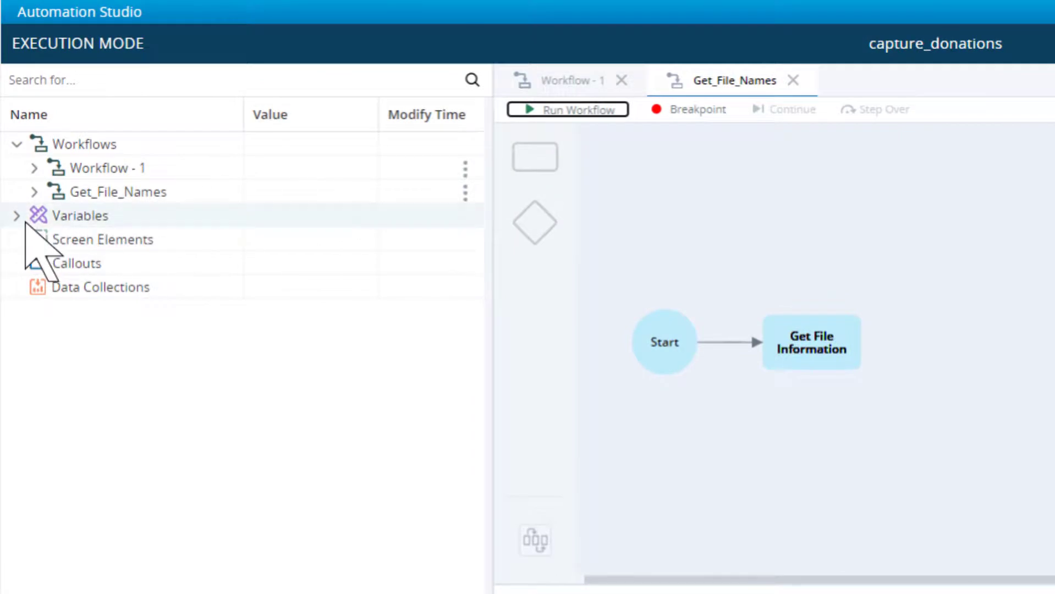
Step: Check that List_of_File_Info holds 7 file entries and inspect Element 1's details
left_click(25, 222)
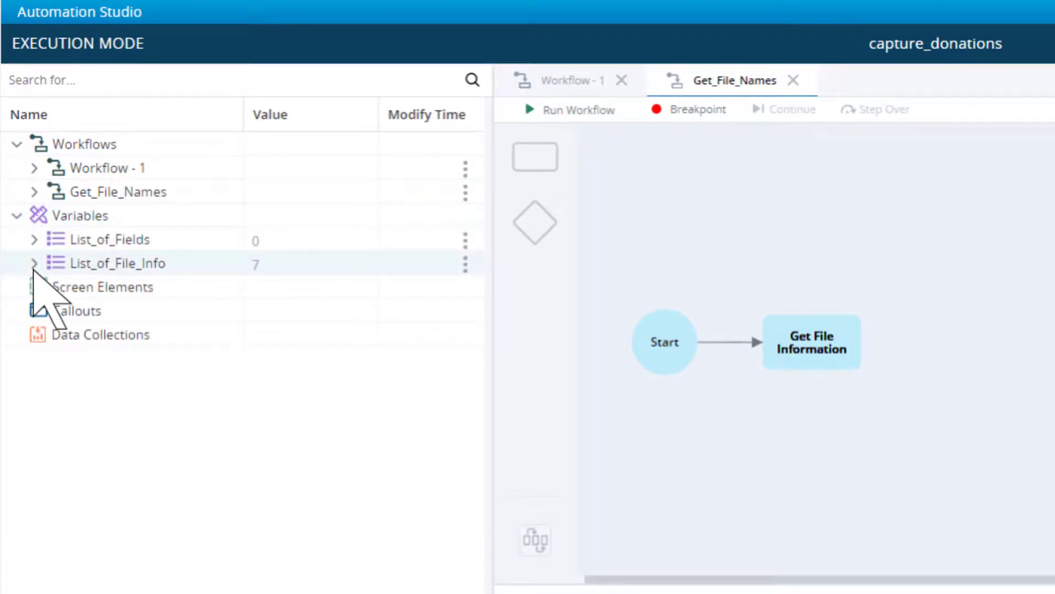
left_click(34, 265)
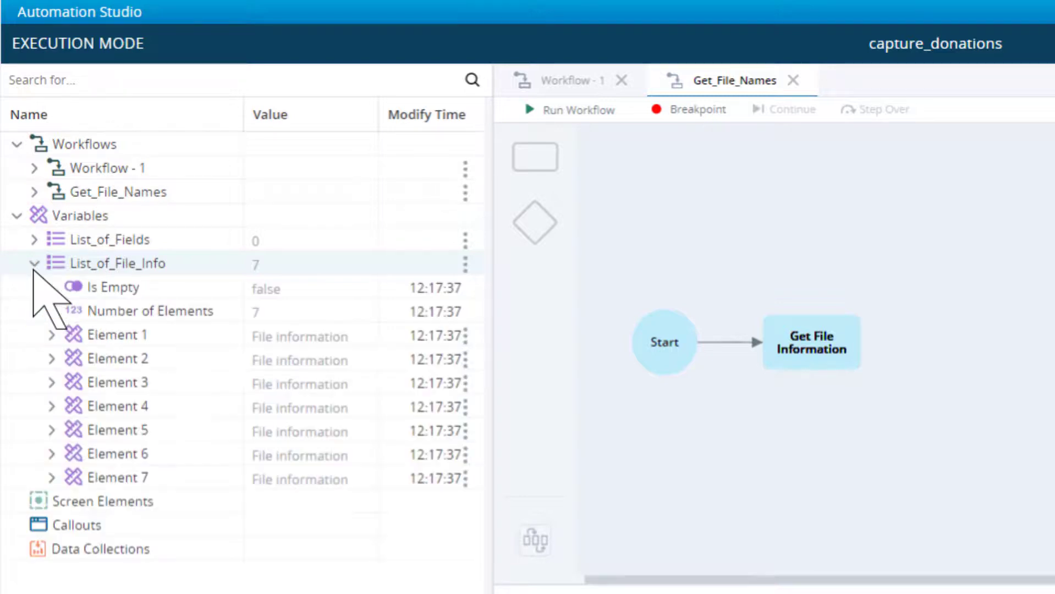
left_click(52, 335)
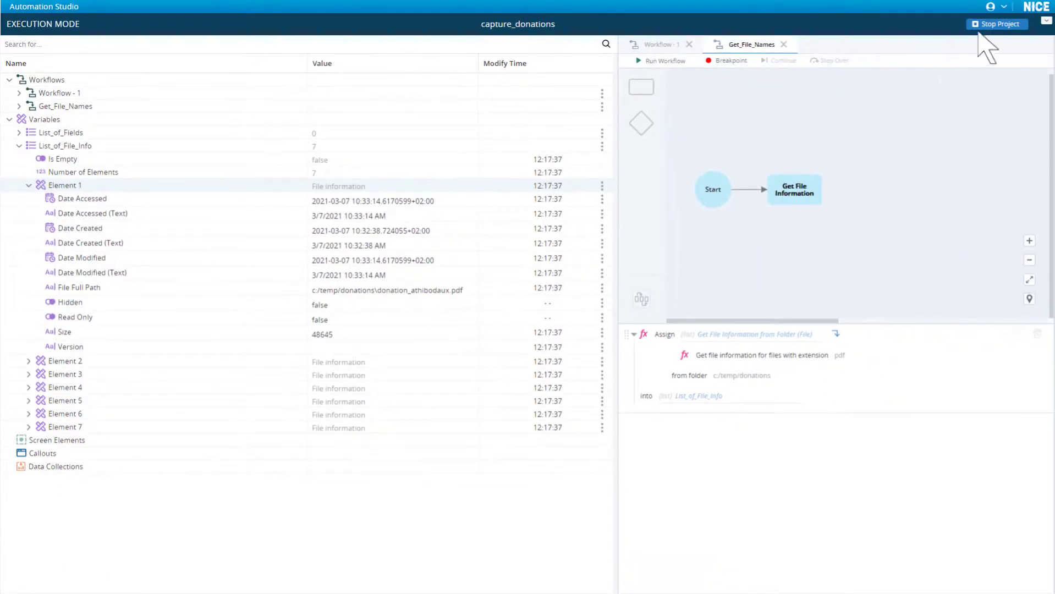
Step: Stop the run and expand Built-in Services > PDF Documents in the designer tree
left_click(990, 25)
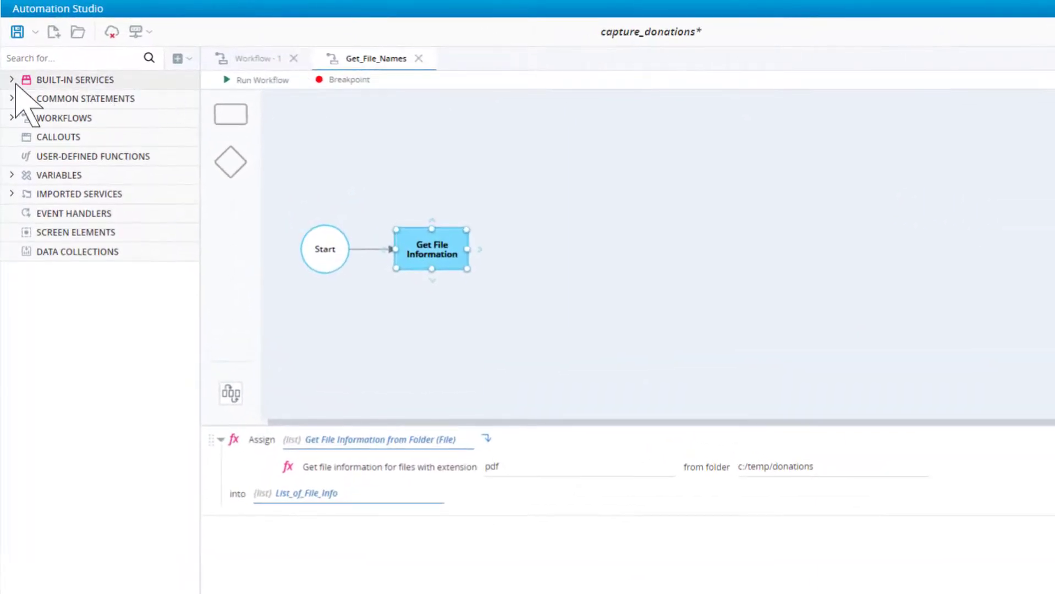
left_click(15, 84)
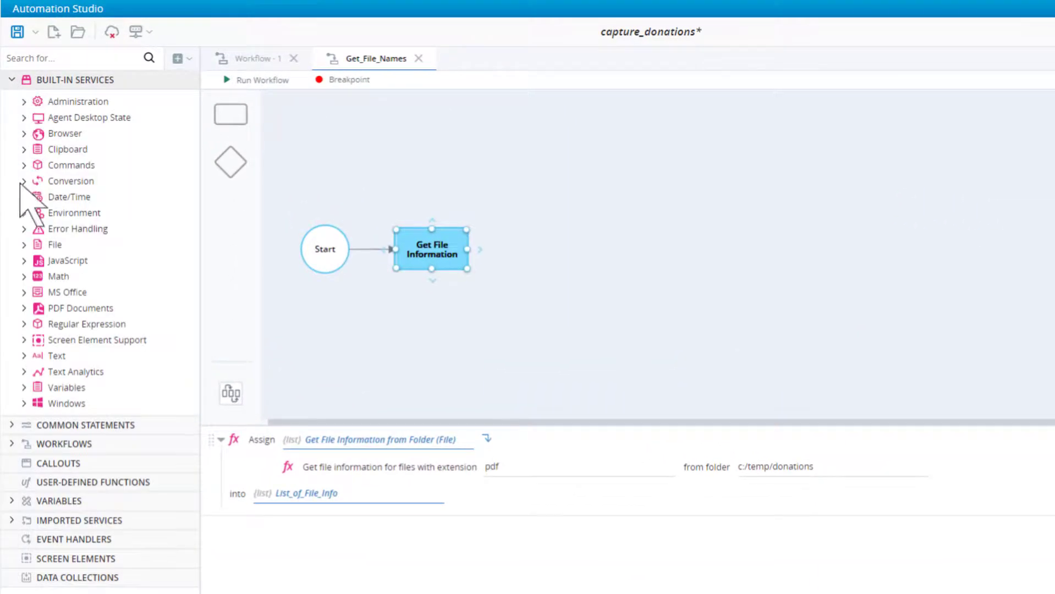
left_click(24, 308)
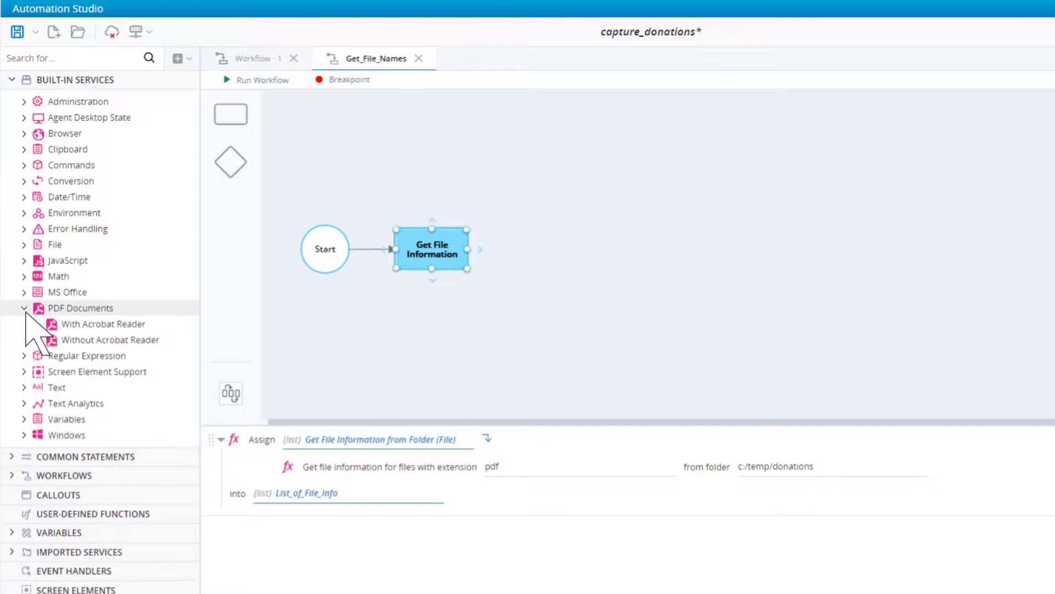
Step: Add Get PDF Form Field Value (Without Acrobat Reader) as a statement below the Assign row
left_click(37, 341)
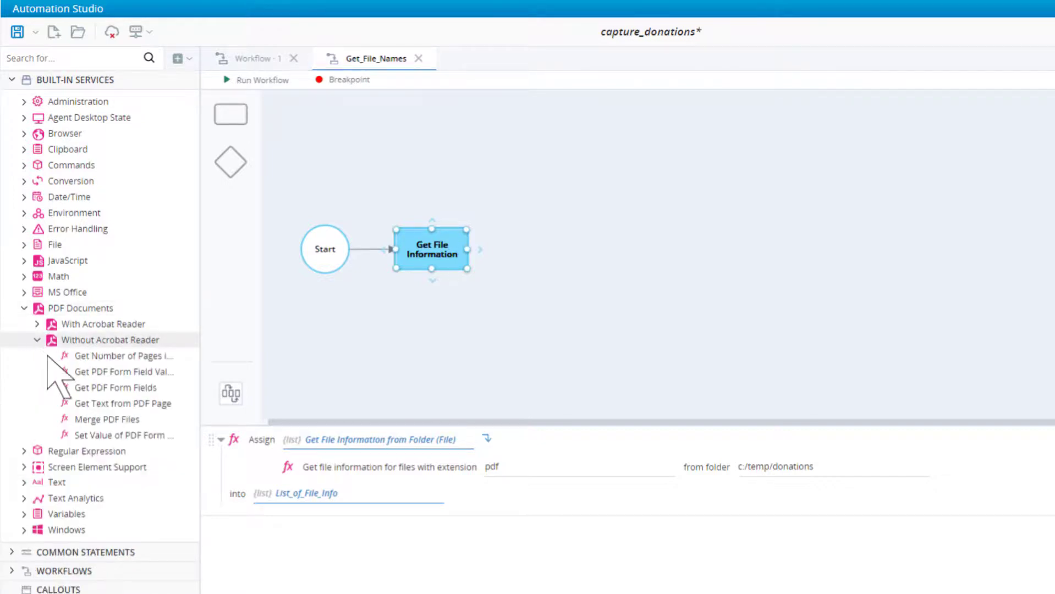
left_click_drag(64, 373, 278, 539)
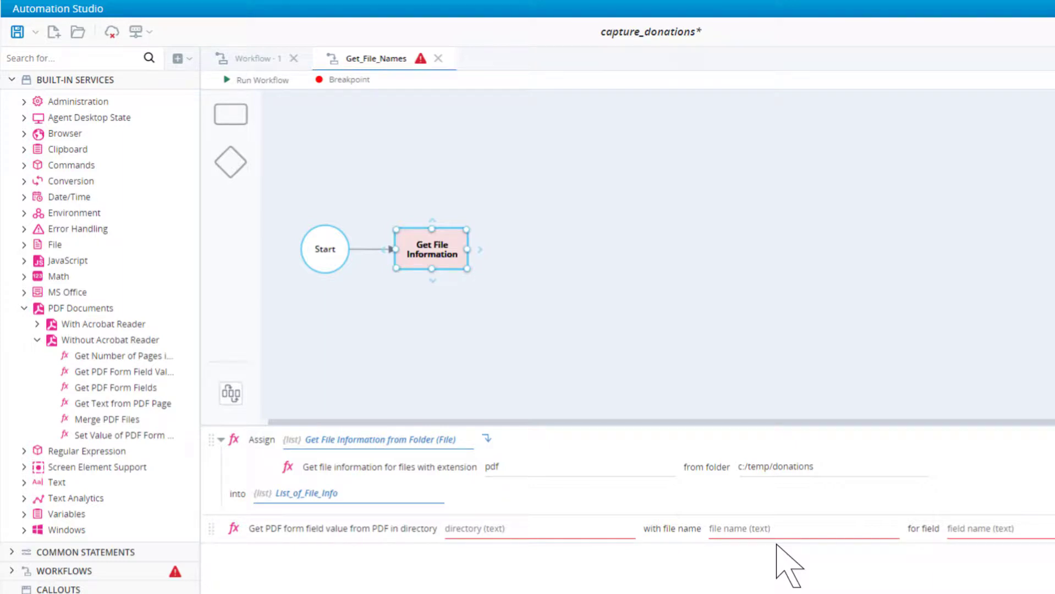
Step: Add a Text-type list variable called List_of_File_Names to the project's Variables
left_click(20, 84)
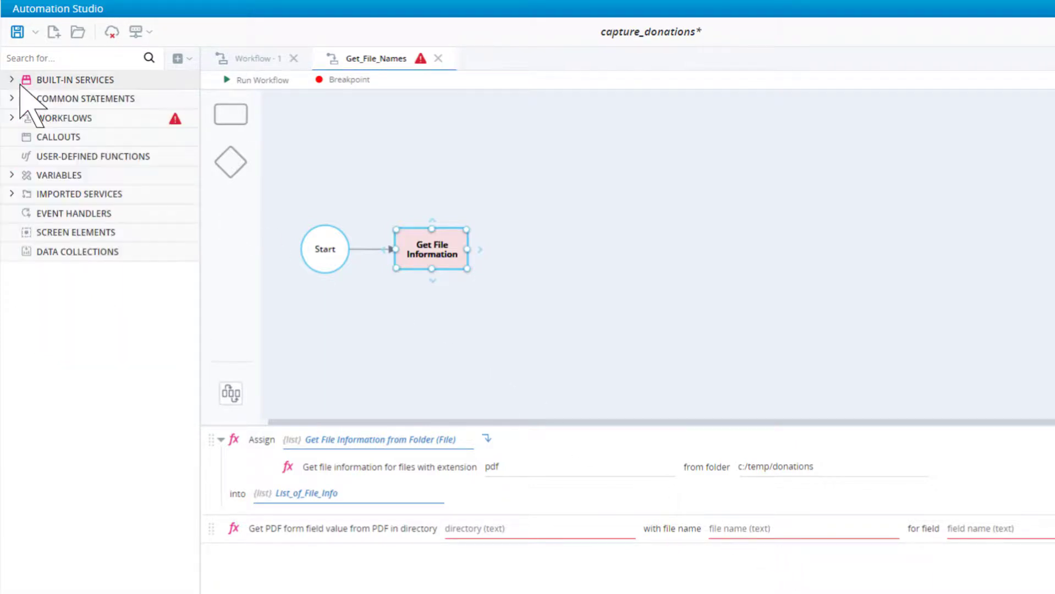
left_click(193, 171)
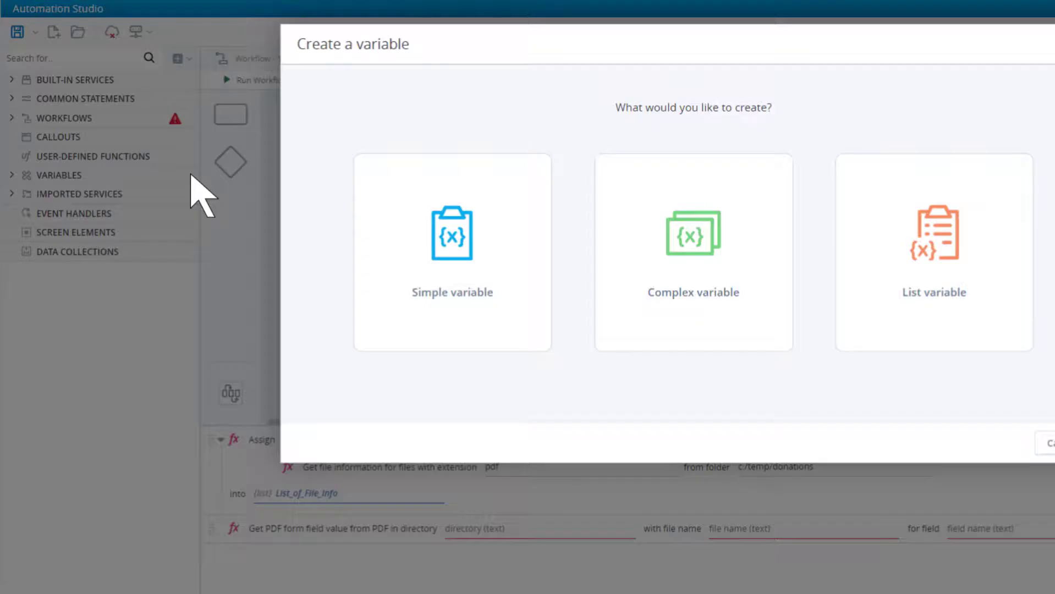
left_click(935, 348)
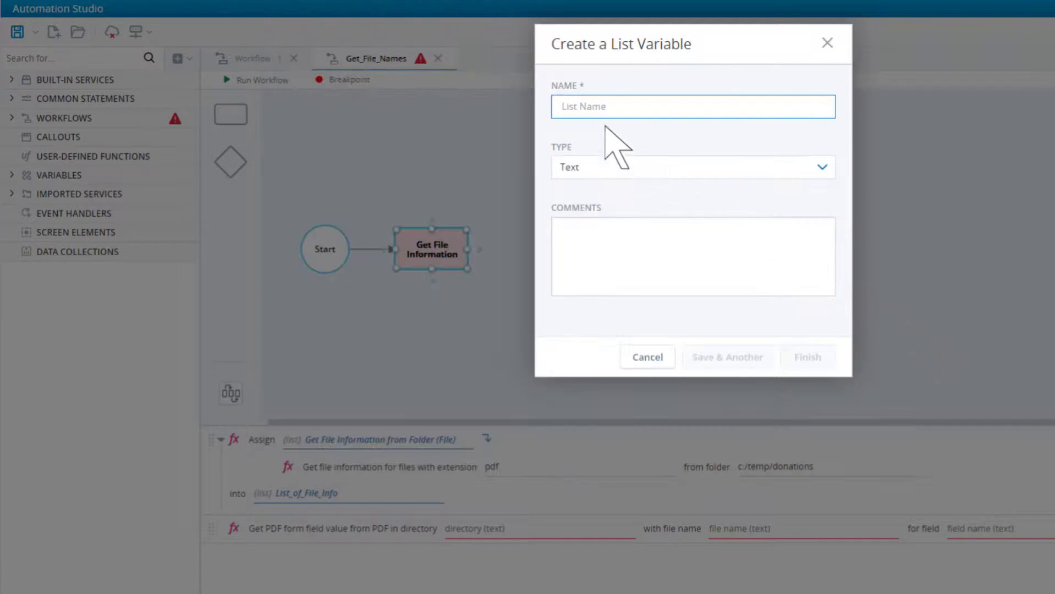
type("List_of_File_Names")
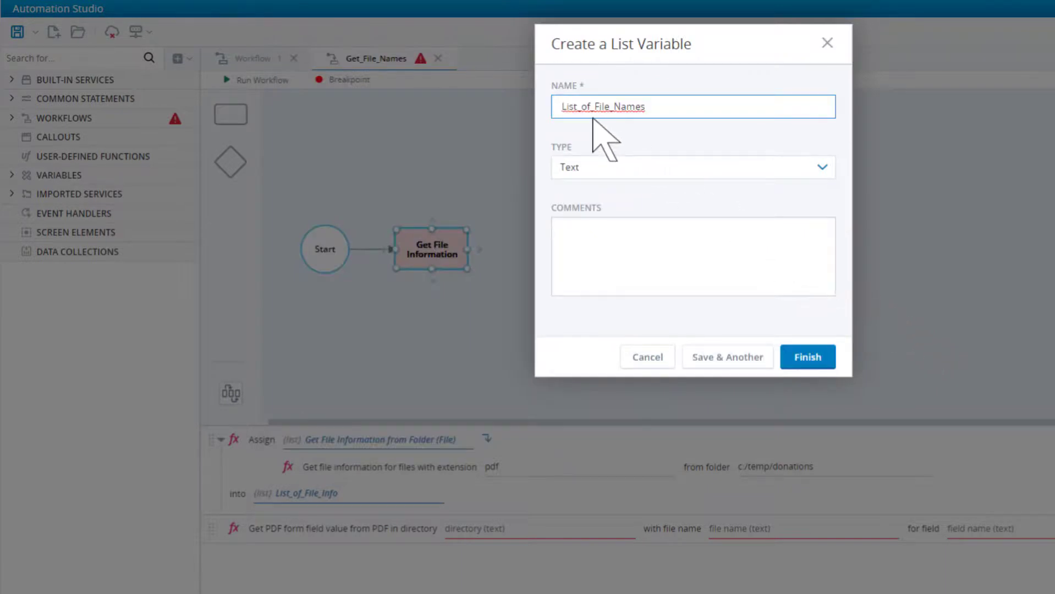
left_click(813, 361)
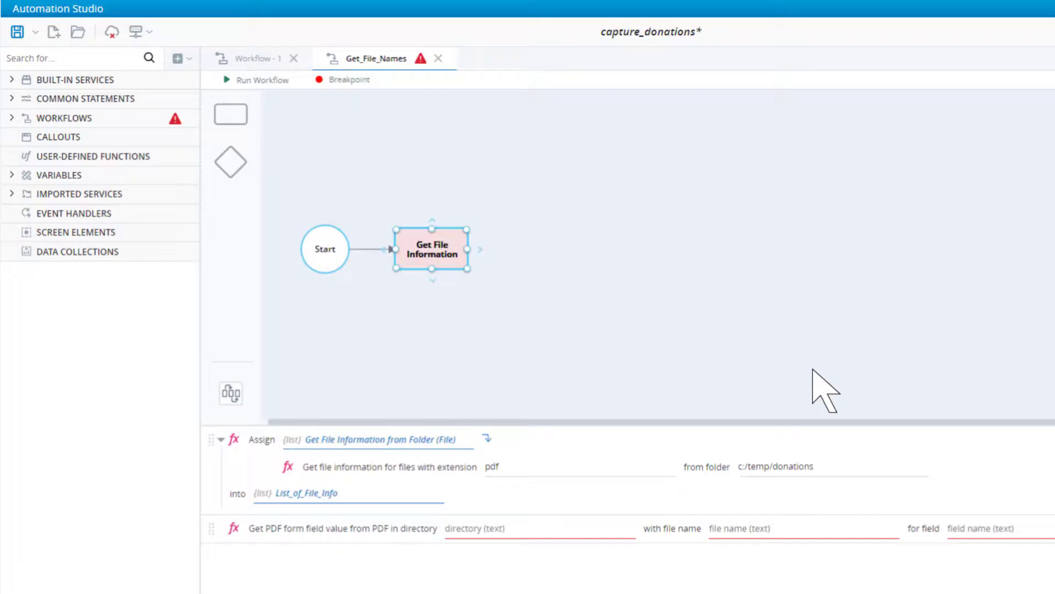
Step: Add a Get File Names step after Get File Information with a For-Each loop over List_of_File_Info
left_click(534, 259)
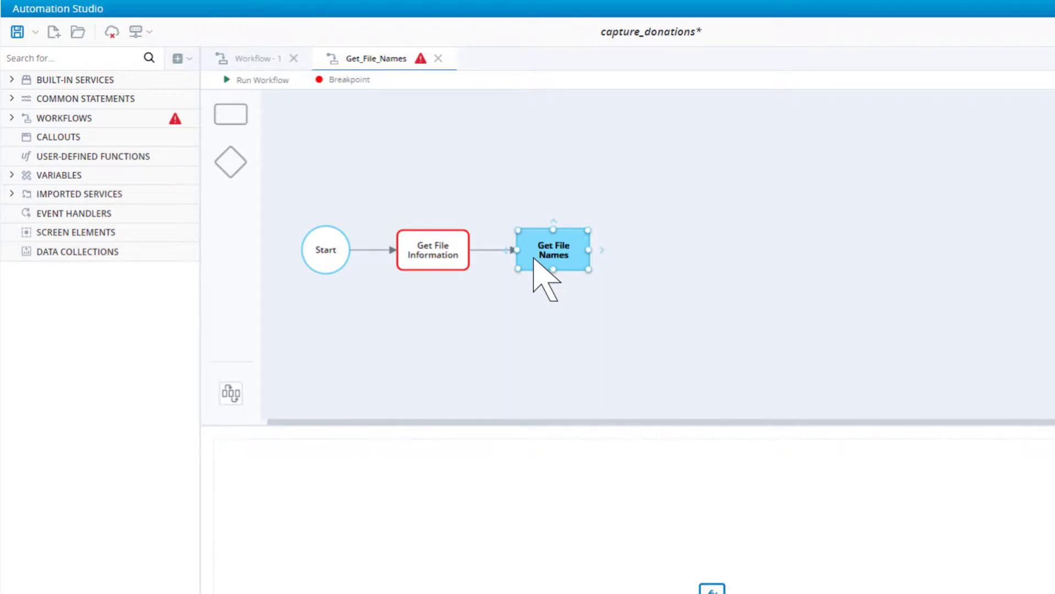
left_click(16, 100)
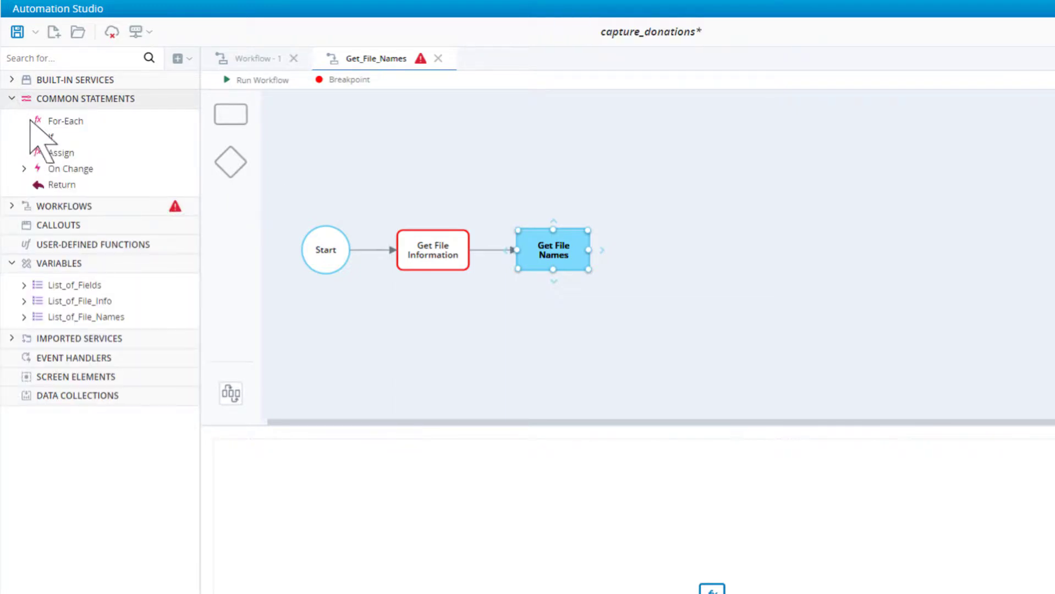
left_click_drag(31, 123, 251, 443)
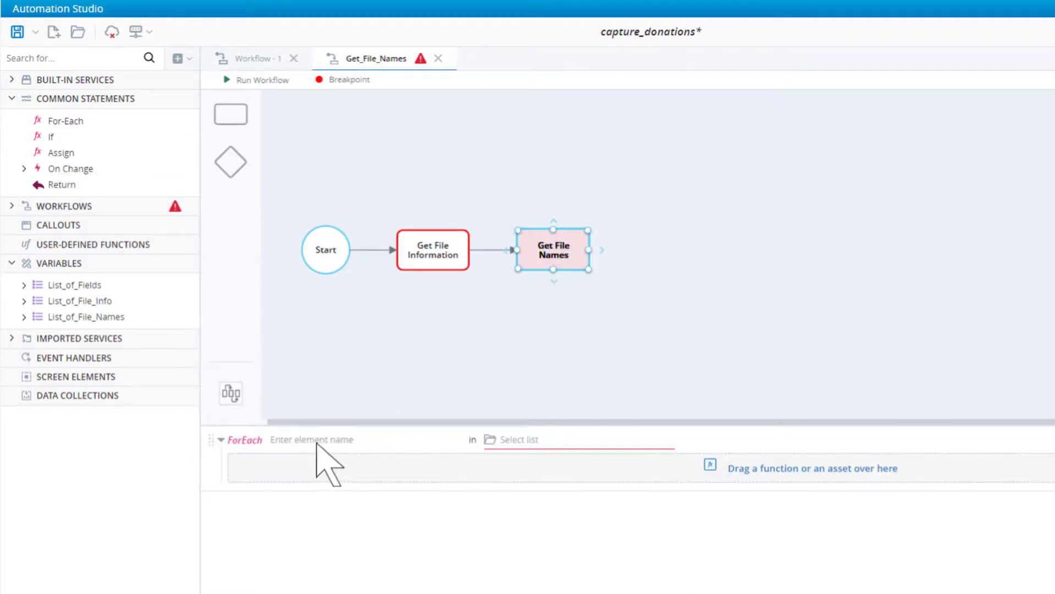
left_click(546, 441)
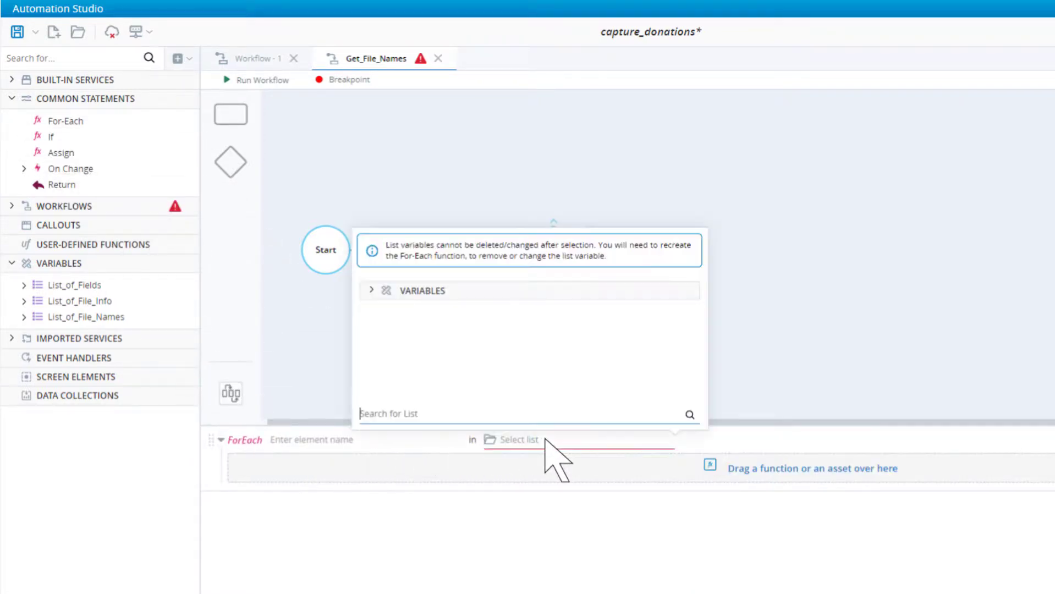
left_click(372, 291)
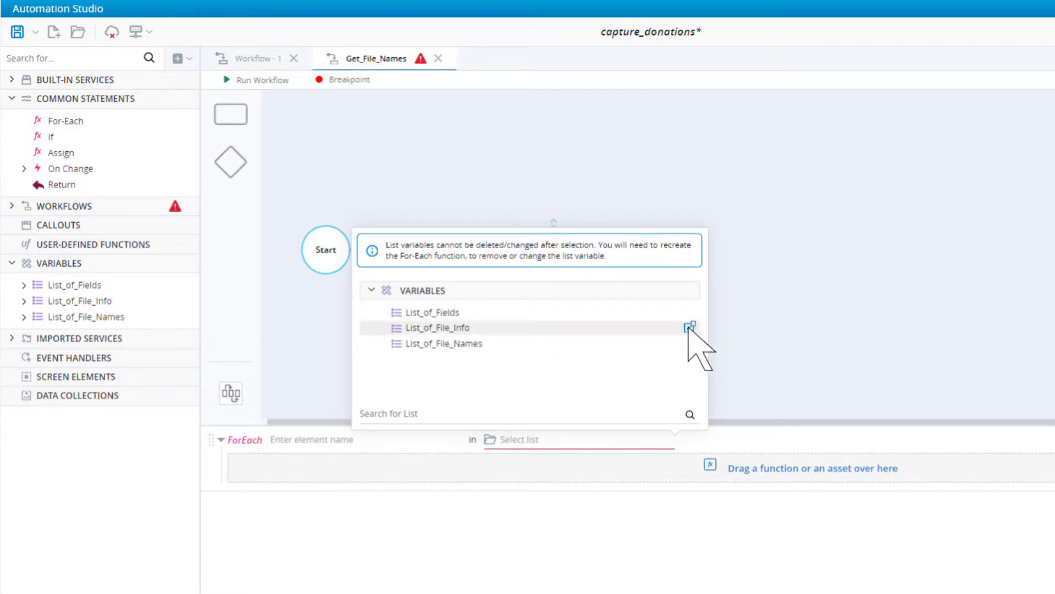
left_click(690, 329)
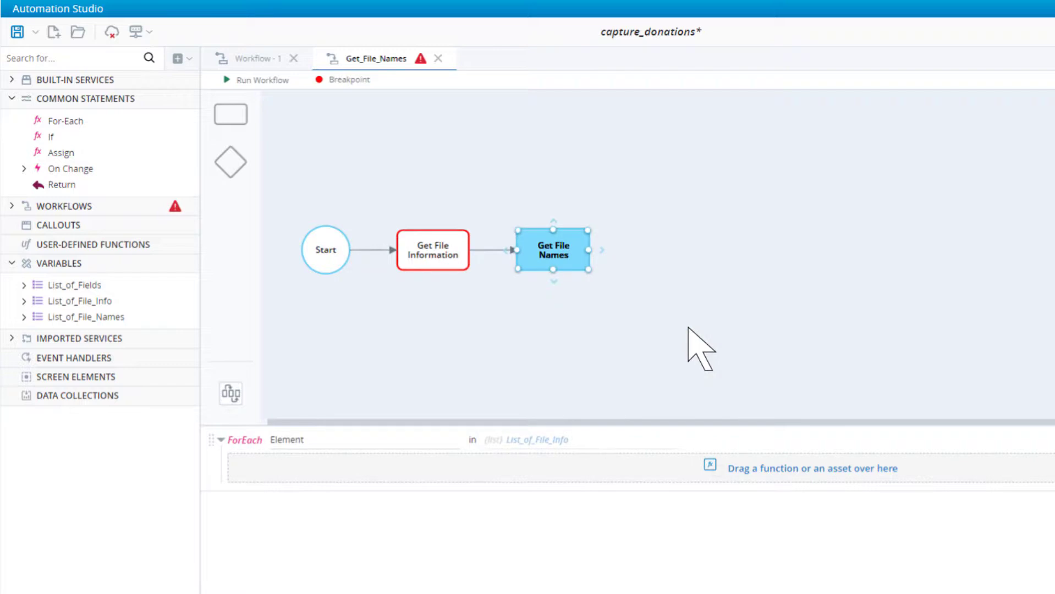
Step: Inside the loop, add List_of_File_Names Add Element At End using Text > Replace Subtext as its value
left_click(23, 317)
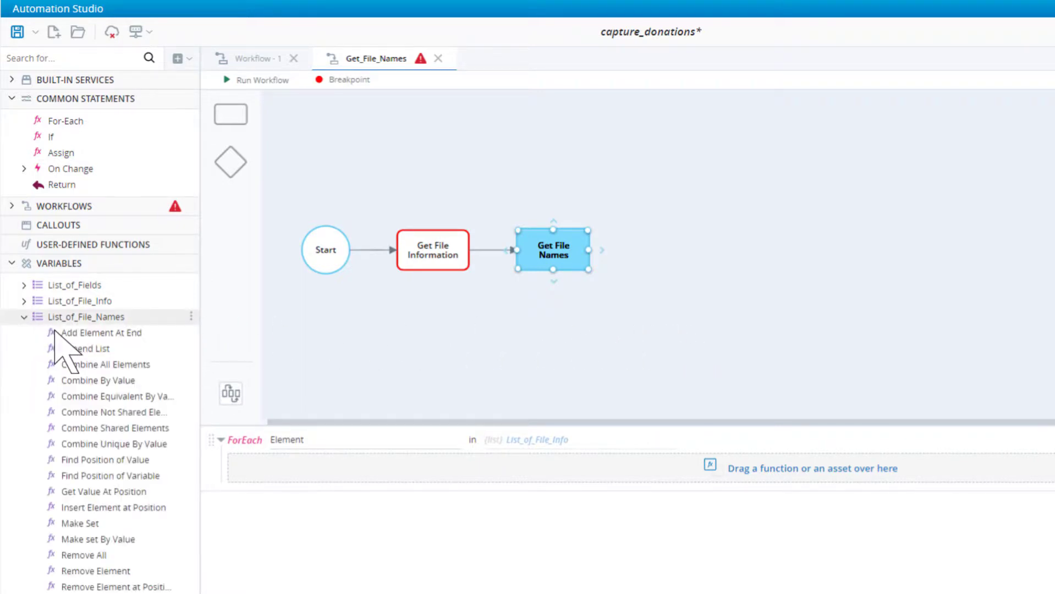
left_click_drag(62, 336, 296, 474)
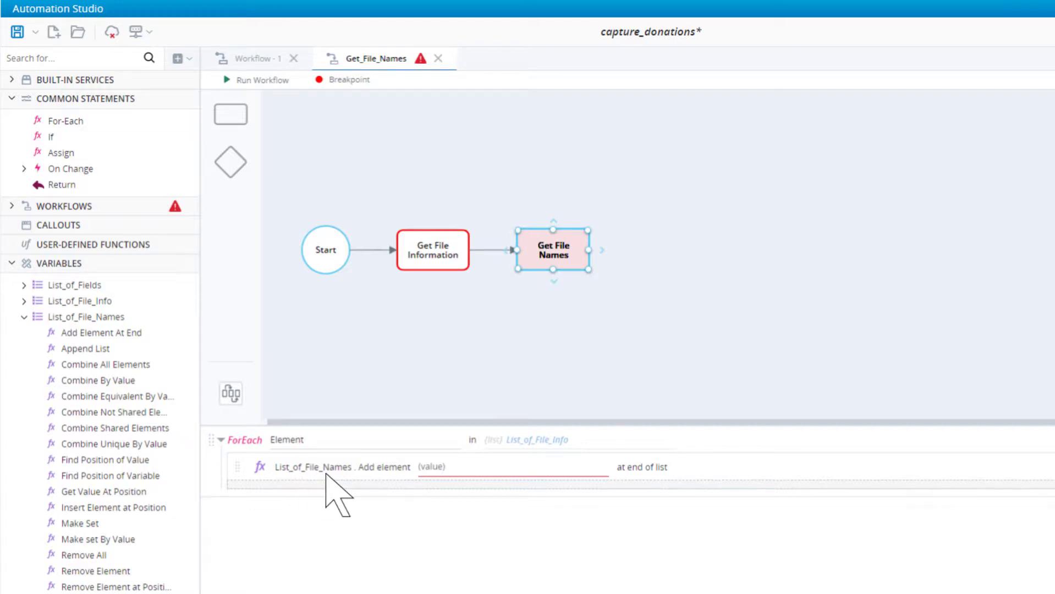
left_click(514, 474)
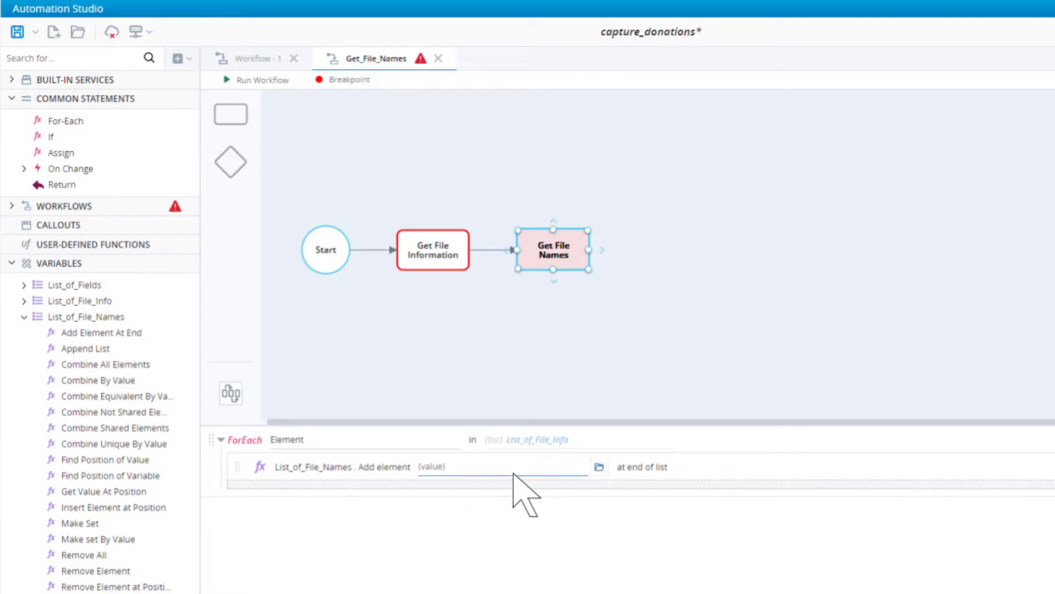
left_click(599, 467)
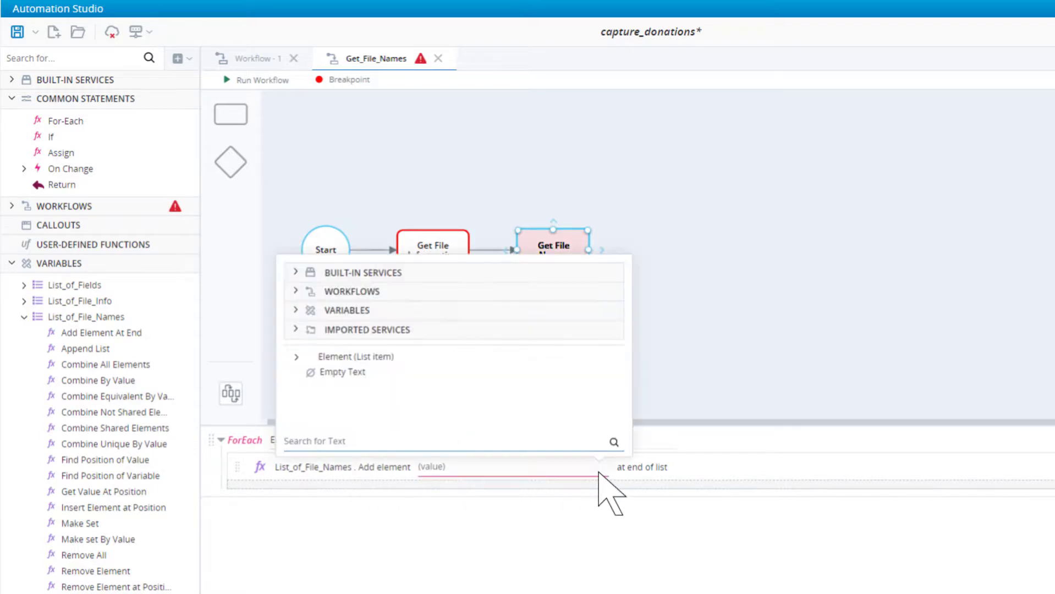
left_click(296, 273)
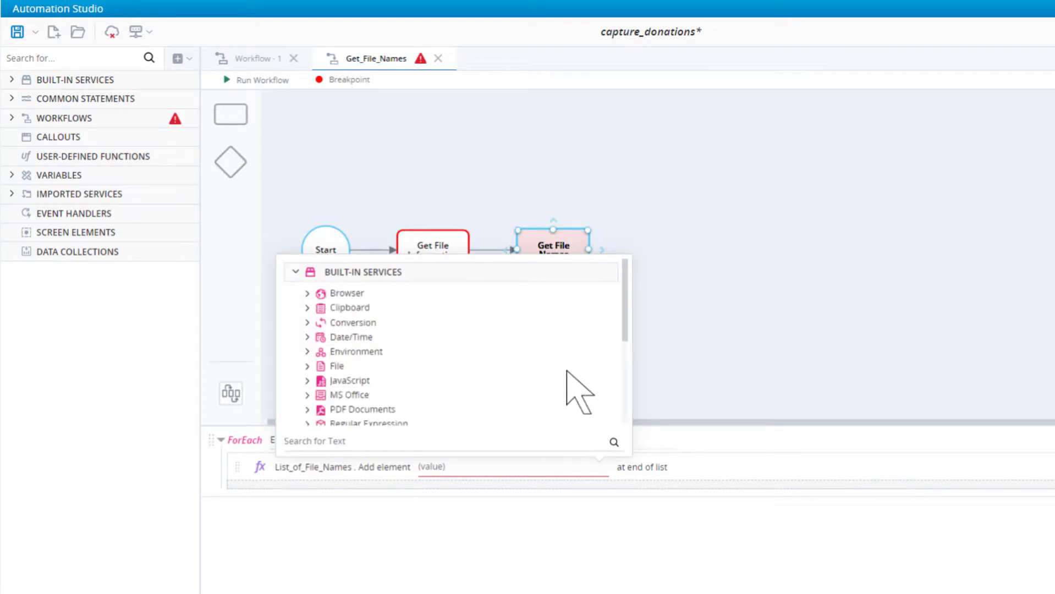
scroll(627, 392, "down", 3)
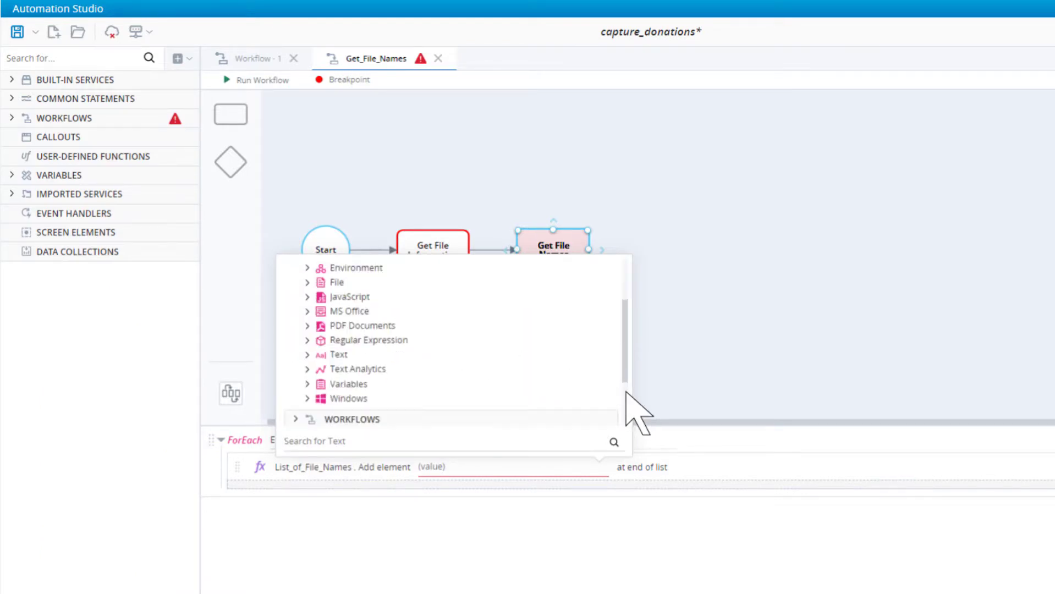
left_click(308, 356)
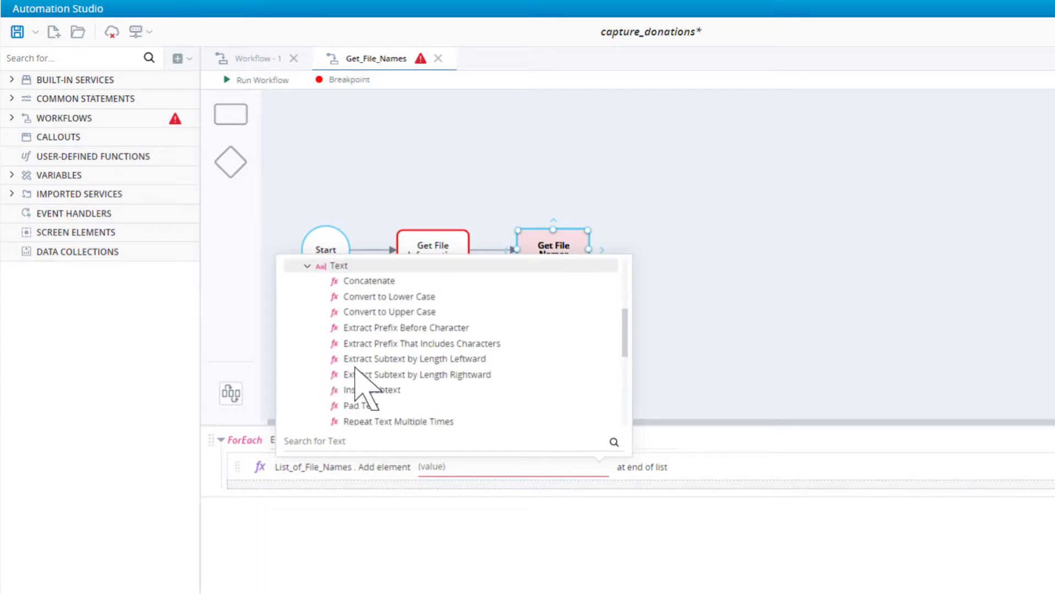
scroll(629, 411, "down", 3)
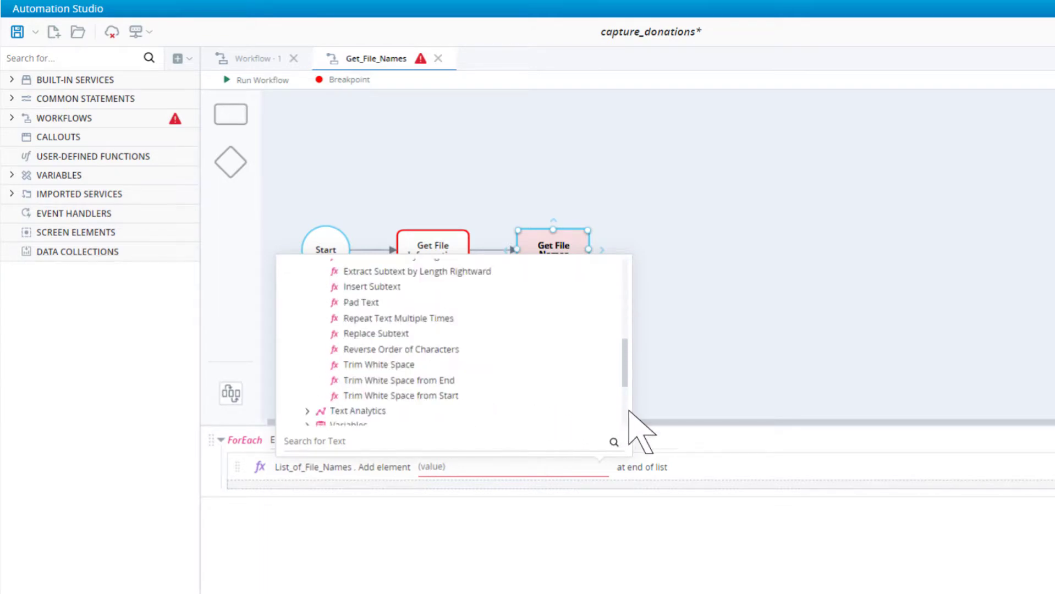
left_click(610, 336)
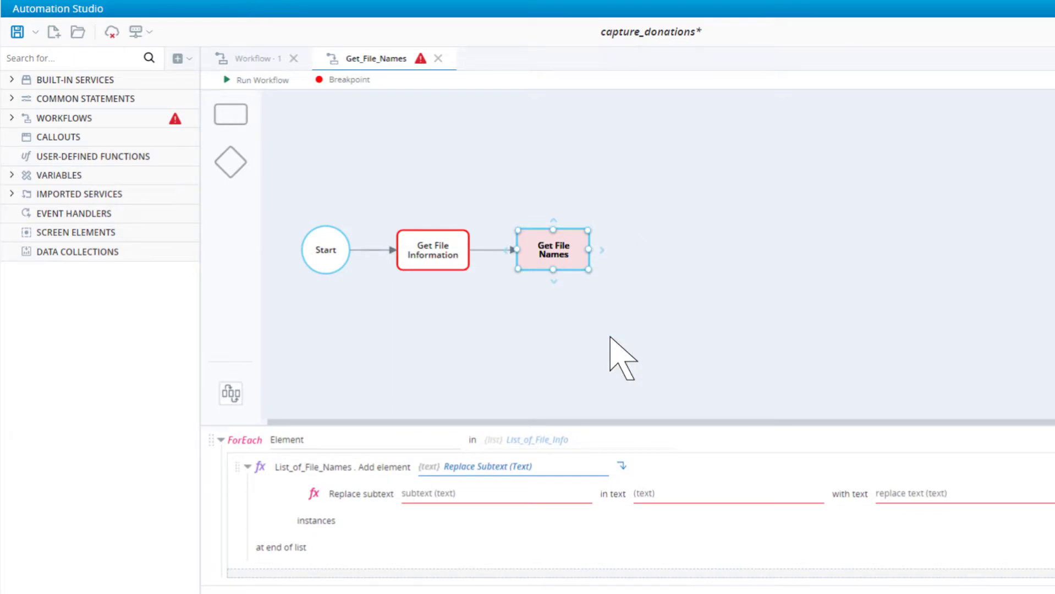
Step: Set Replace Subtext's subtext to c:/temp/donations\ and its input text to Element's File Full Path
left_click(434, 495)
type("c:/temp/donations\\")
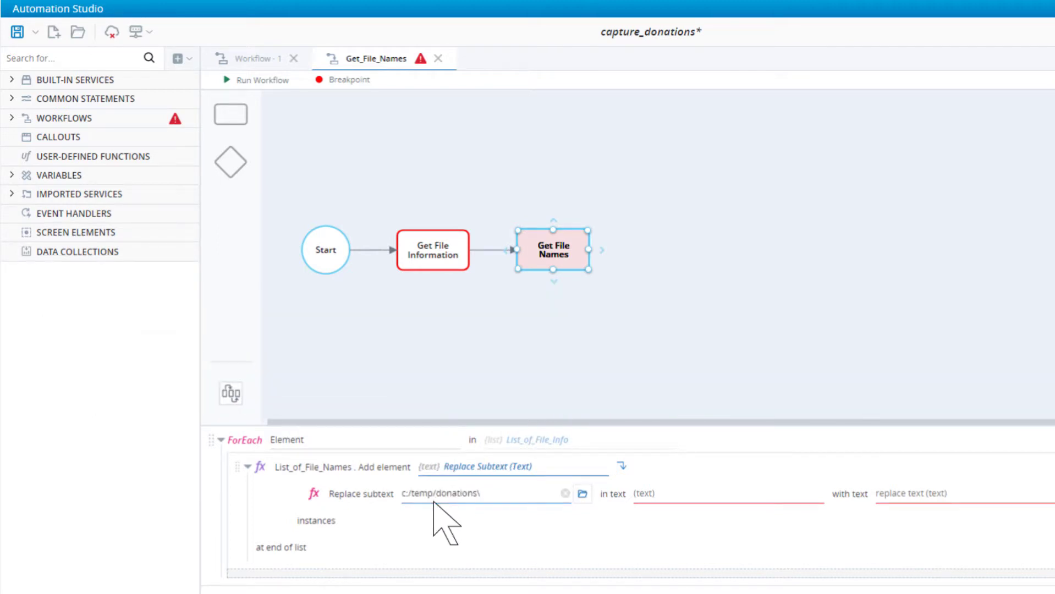
left_click(676, 494)
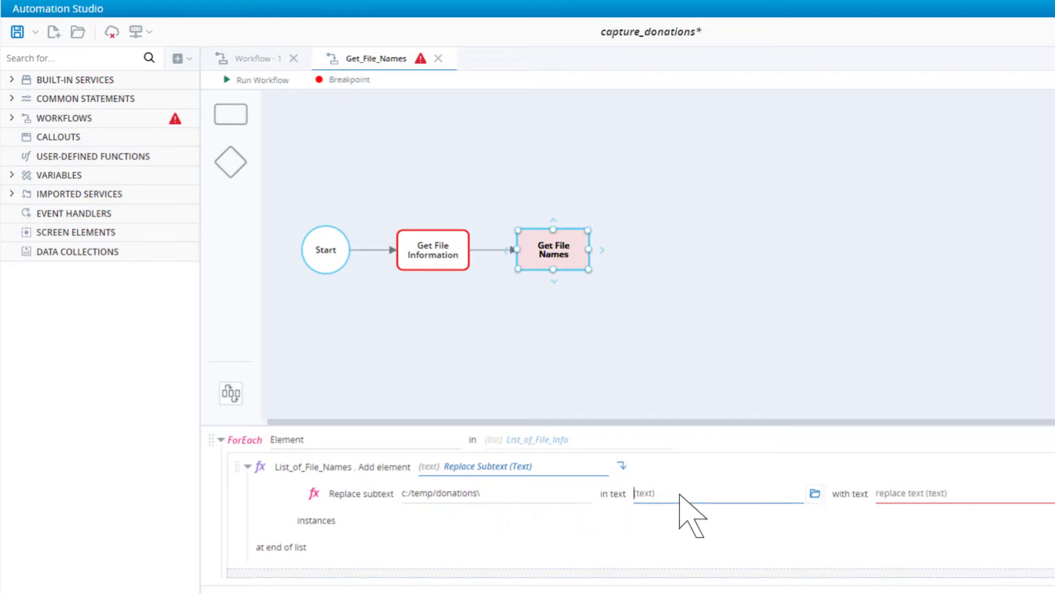
left_click(815, 493)
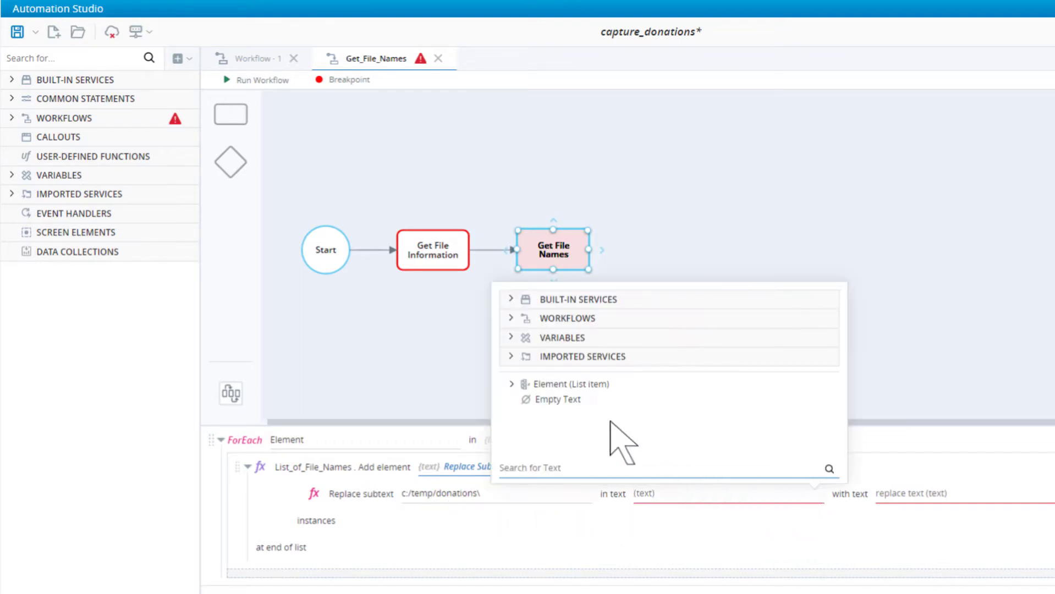
left_click(511, 384)
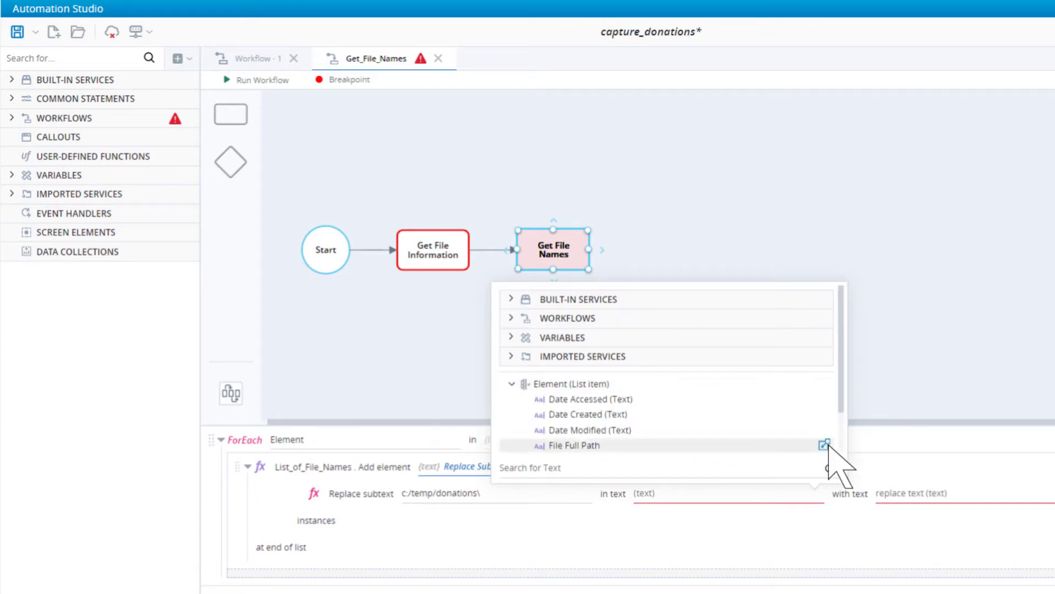
left_click(828, 447)
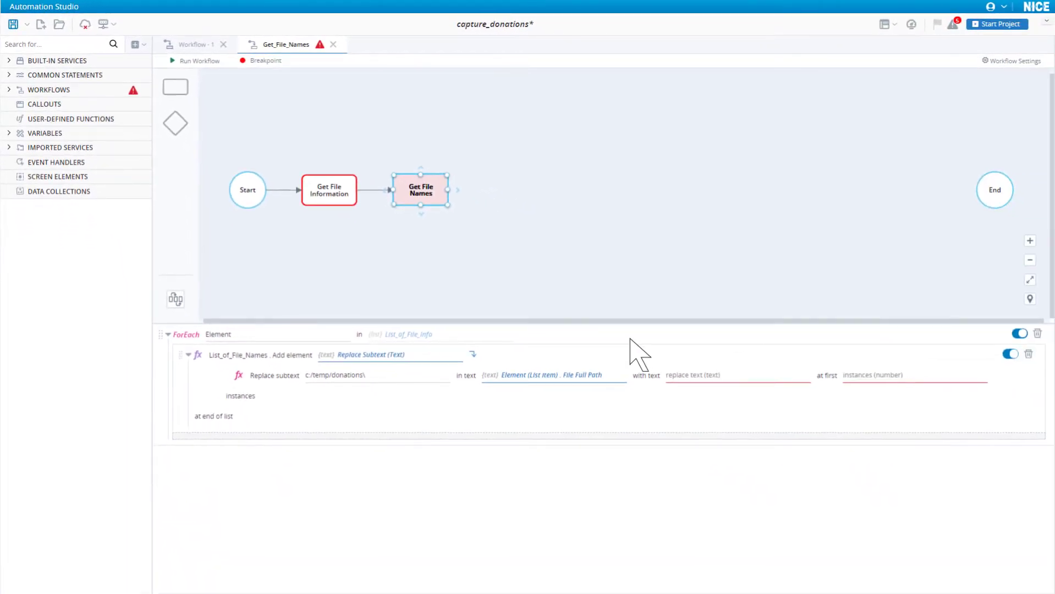
Step: Set the replacement to Empty Text and the number of instances to 1
left_click(714, 382)
left_click(804, 376)
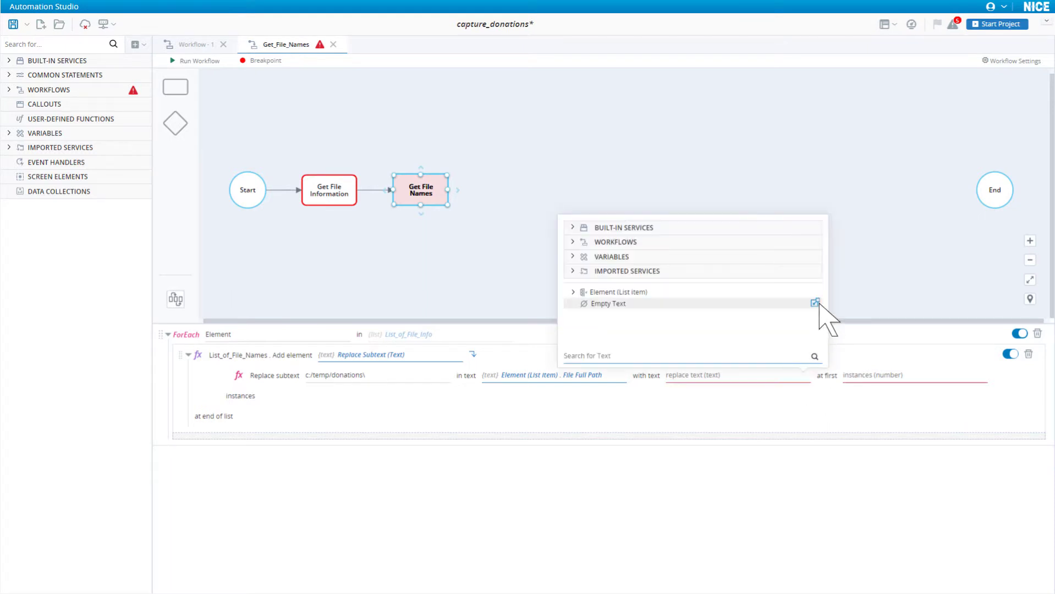
left_click(815, 303)
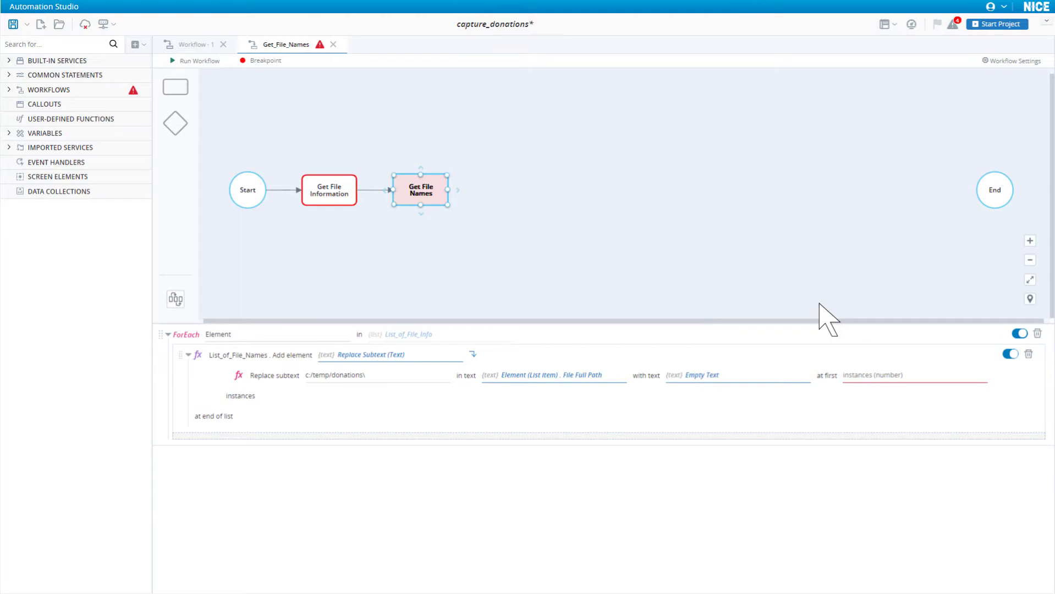
left_click(862, 380)
type("1")
Step: Delete the unfilled Get PDF form field statement from Get File Information and save capture_donations
left_click(341, 205)
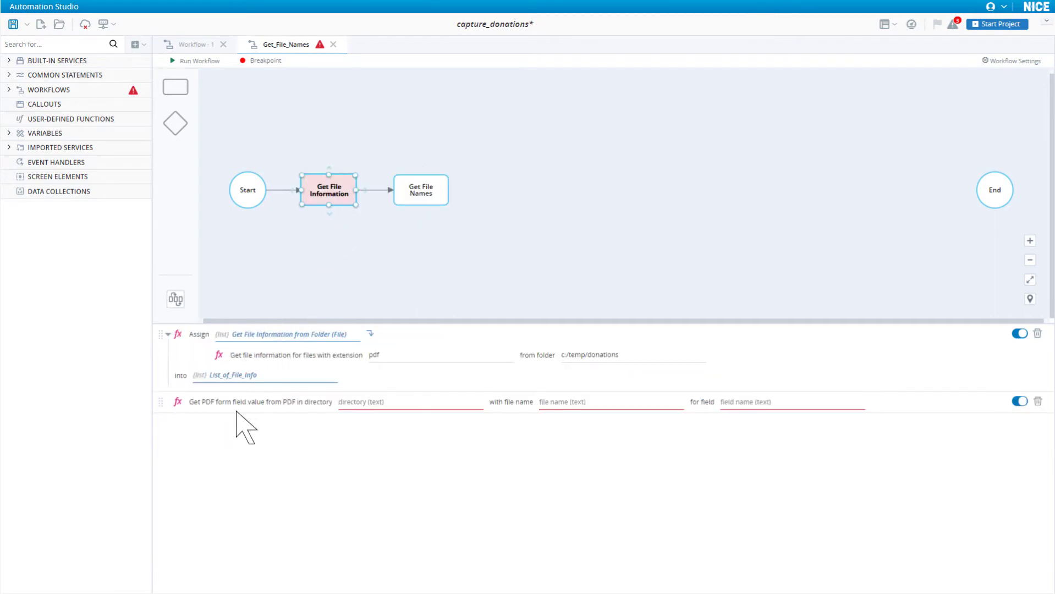
left_click(1038, 402)
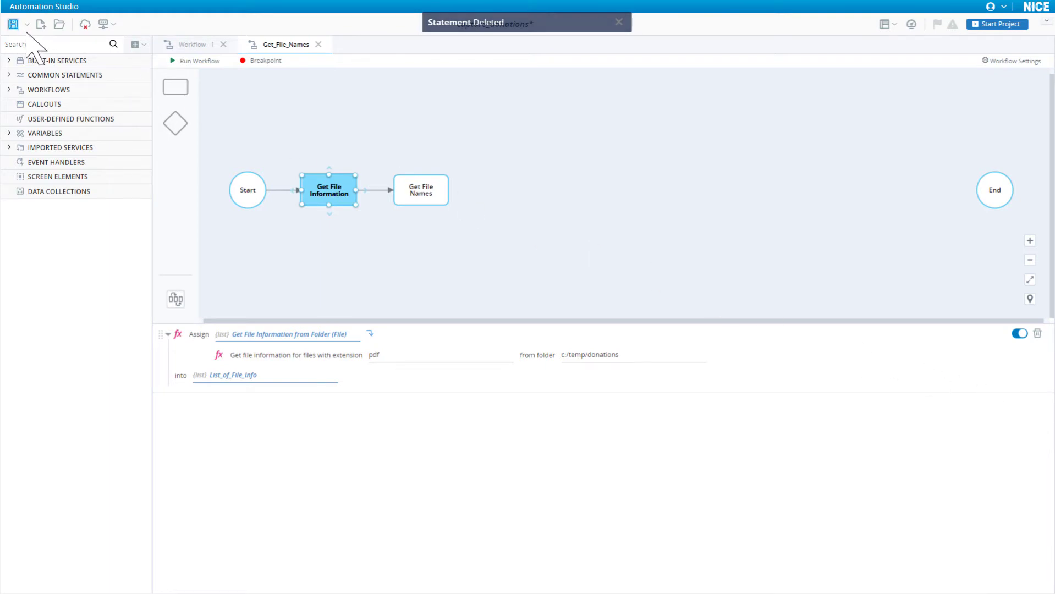
key("ctrl+s")
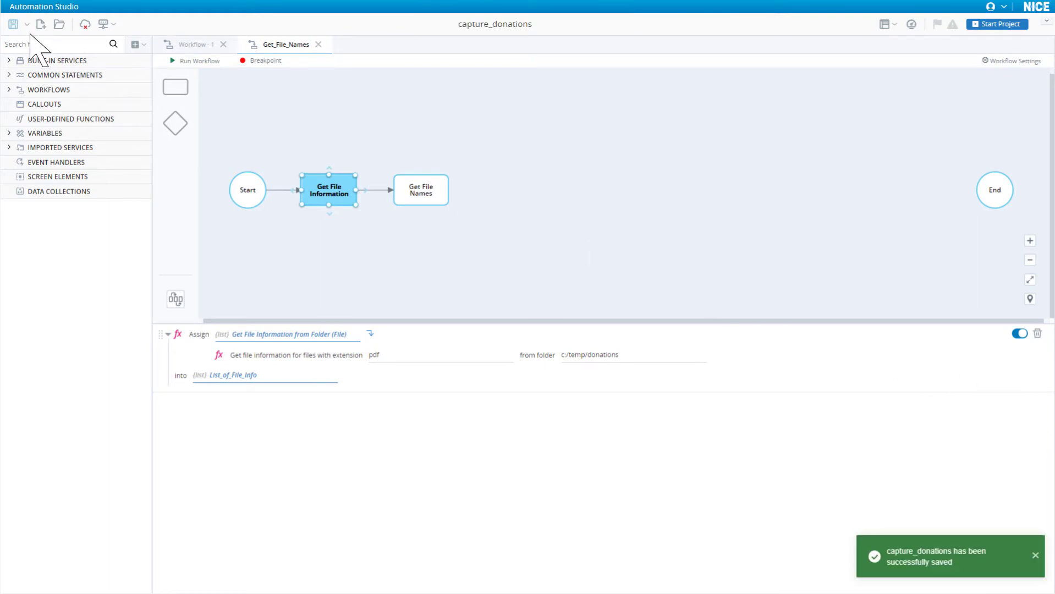
Step: Run Get_File_Names and check List_of_File_Names holds seven PDF names without the folder path
left_click(184, 66)
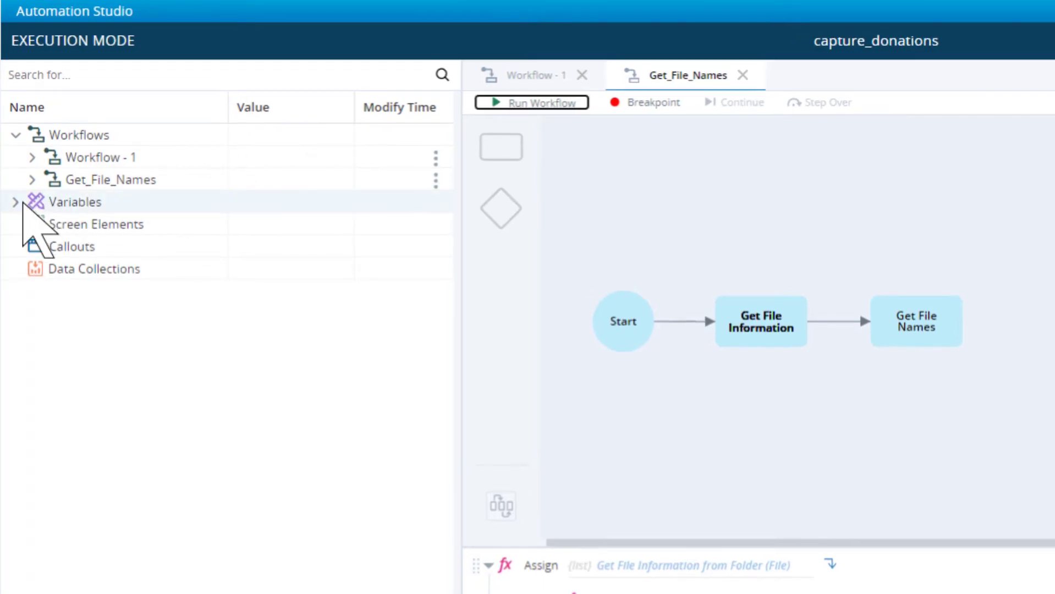
left_click(22, 202)
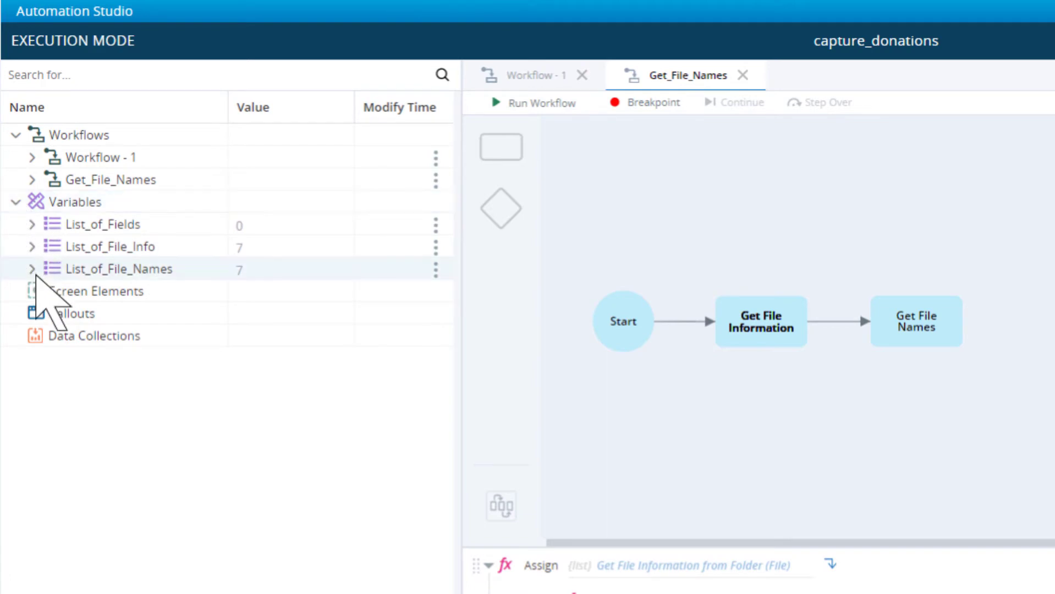
left_click(32, 269)
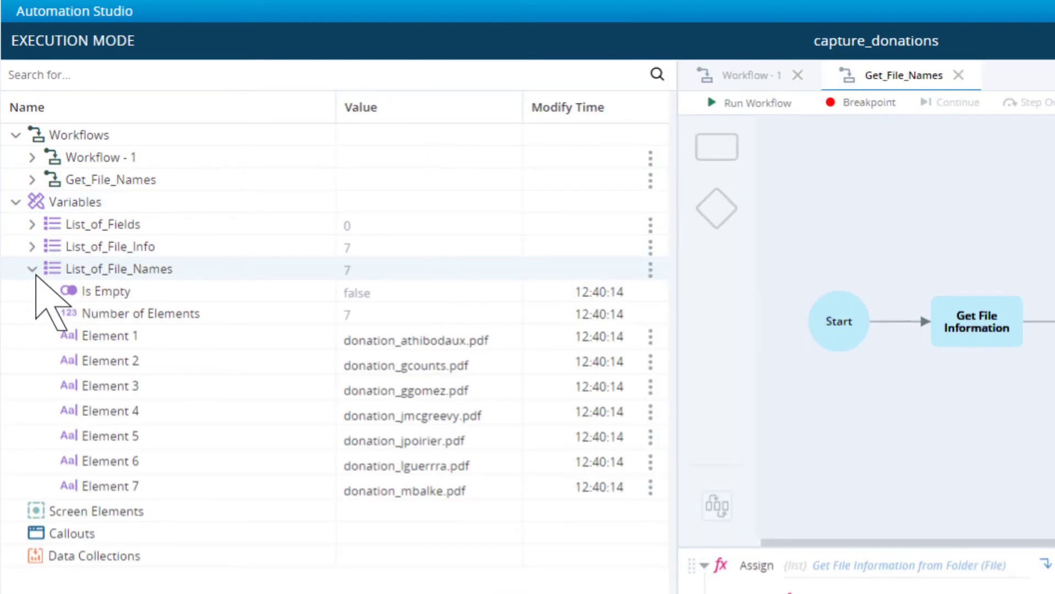